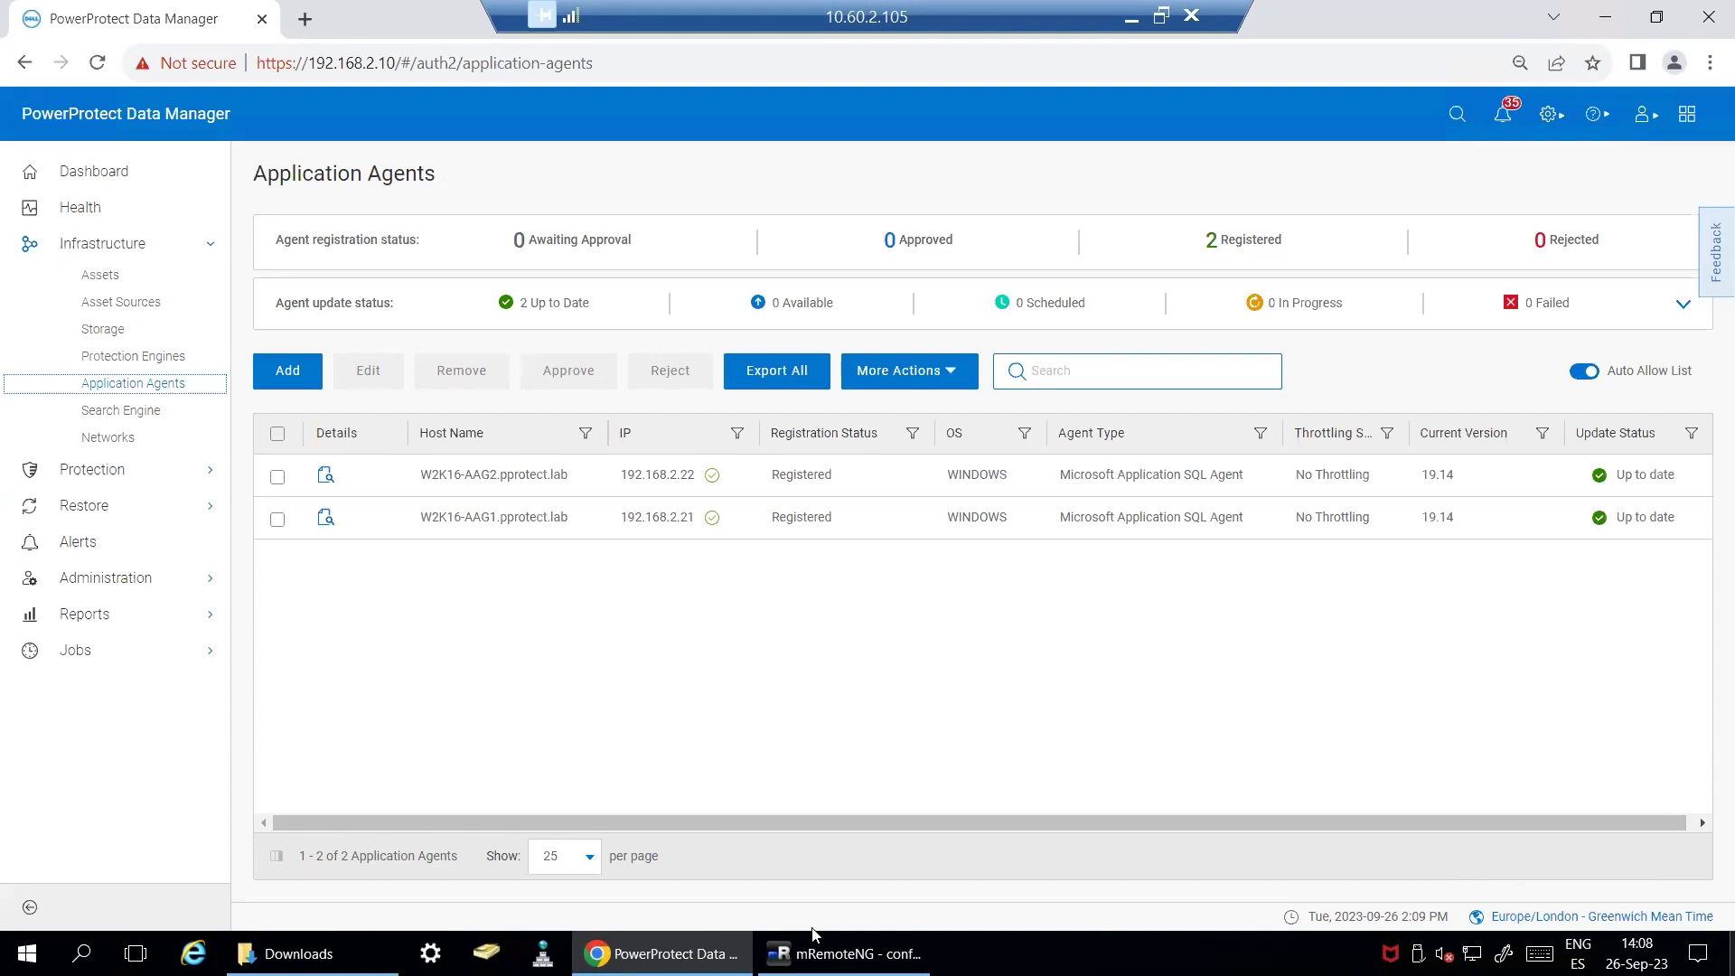
Open the System Settings menu from the Application Agents list showing two SQL agents
click(1550, 125)
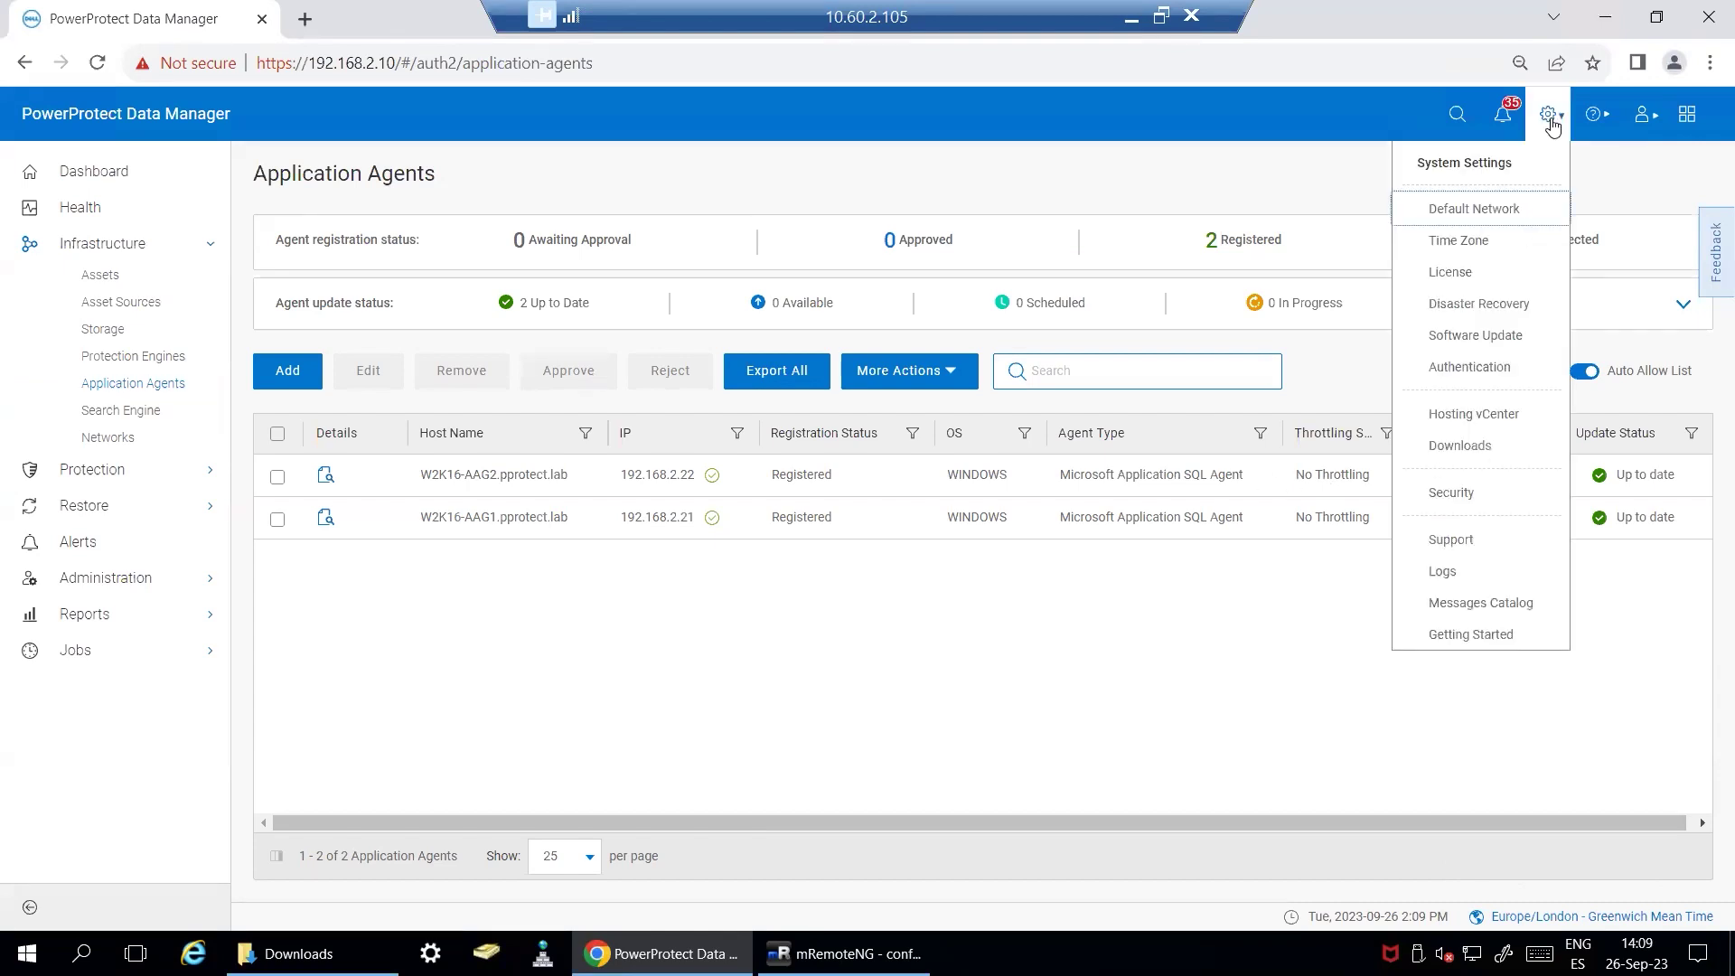
Download the Microsoft SQL Server agent 19.14-26 and show the local Downloads folder
click(1472, 447)
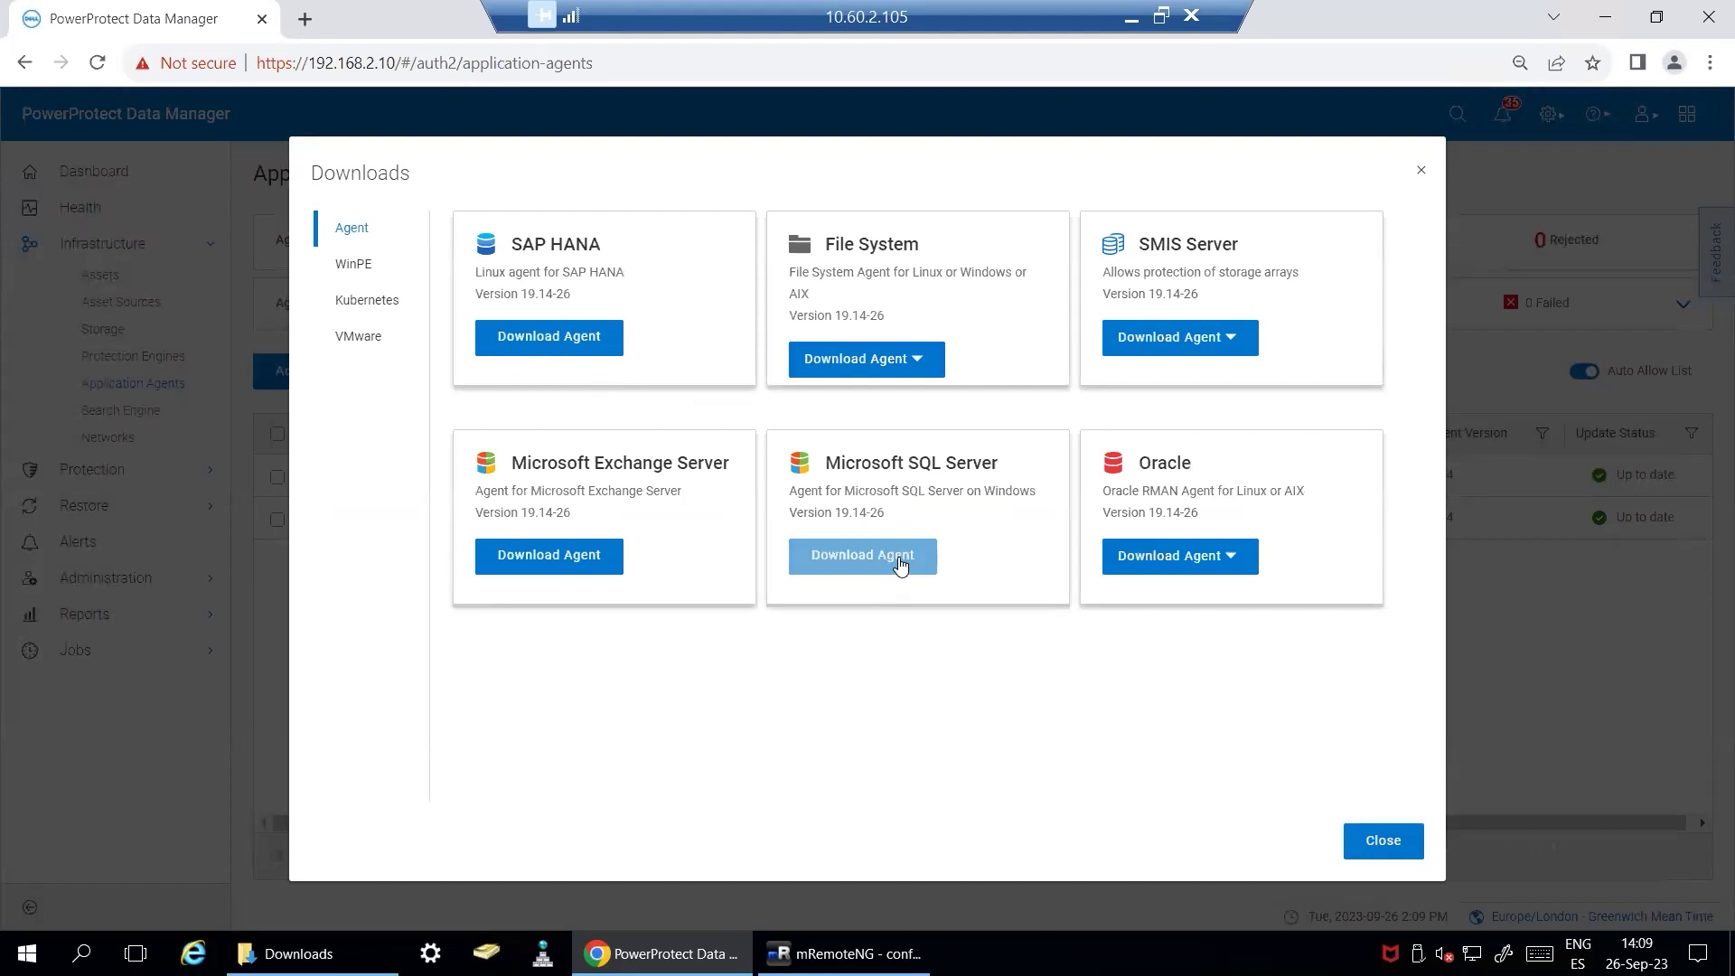
click(900, 562)
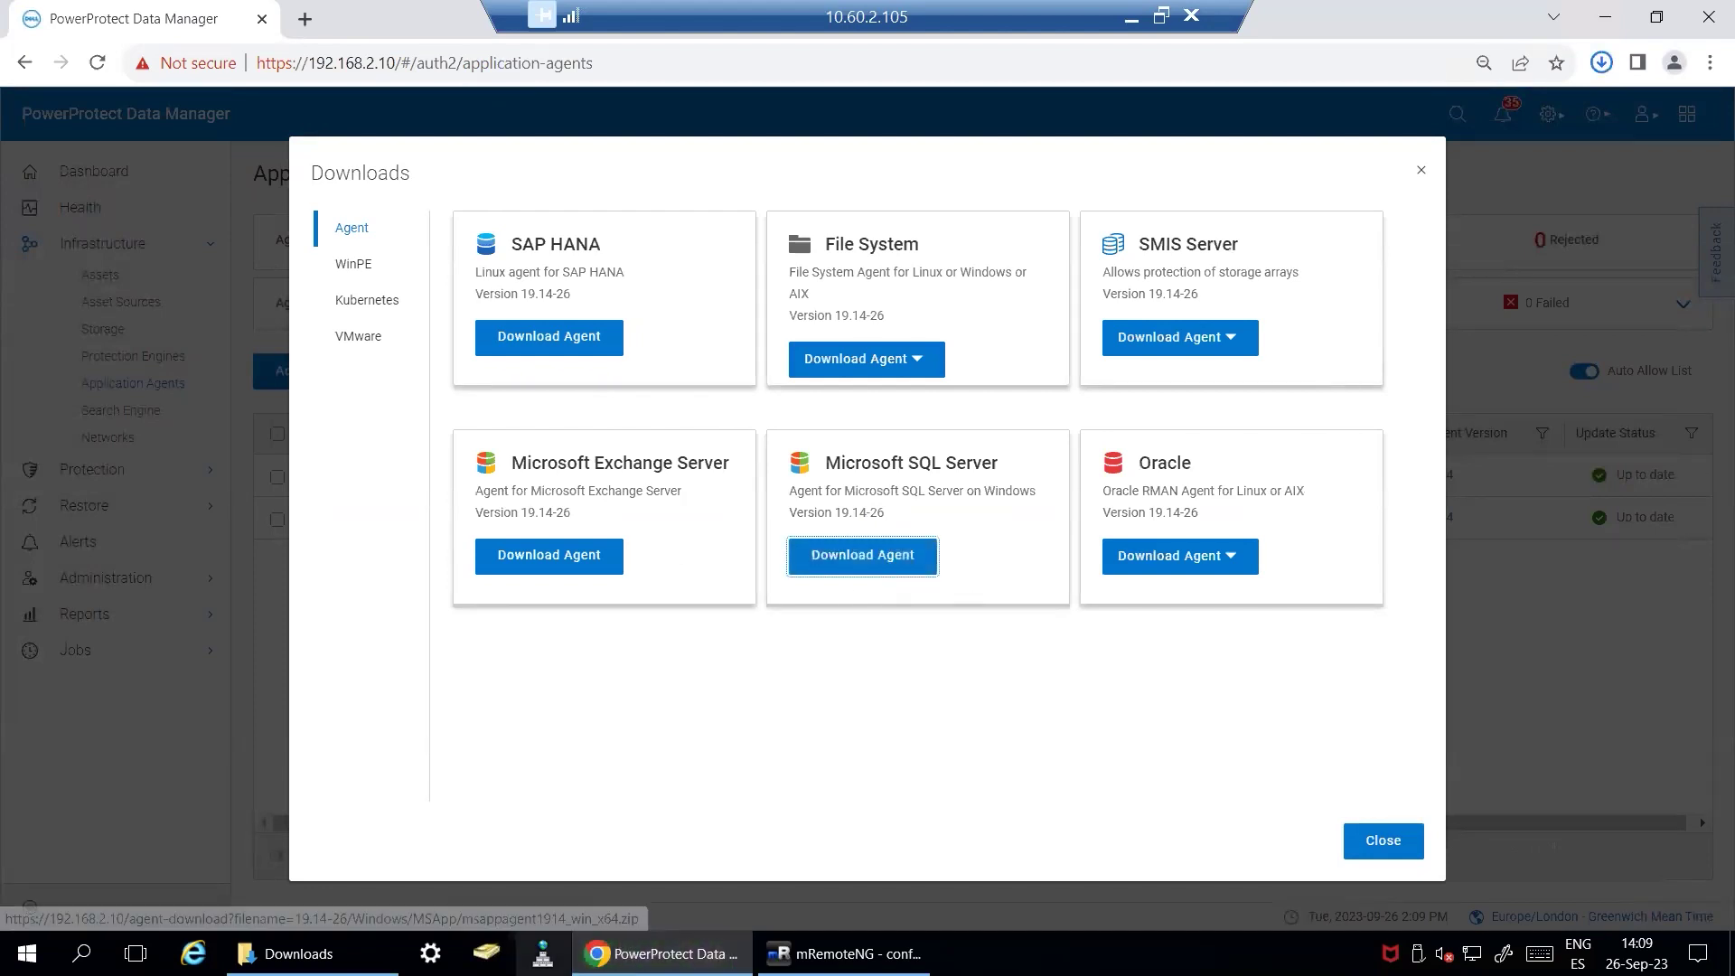
click(298, 953)
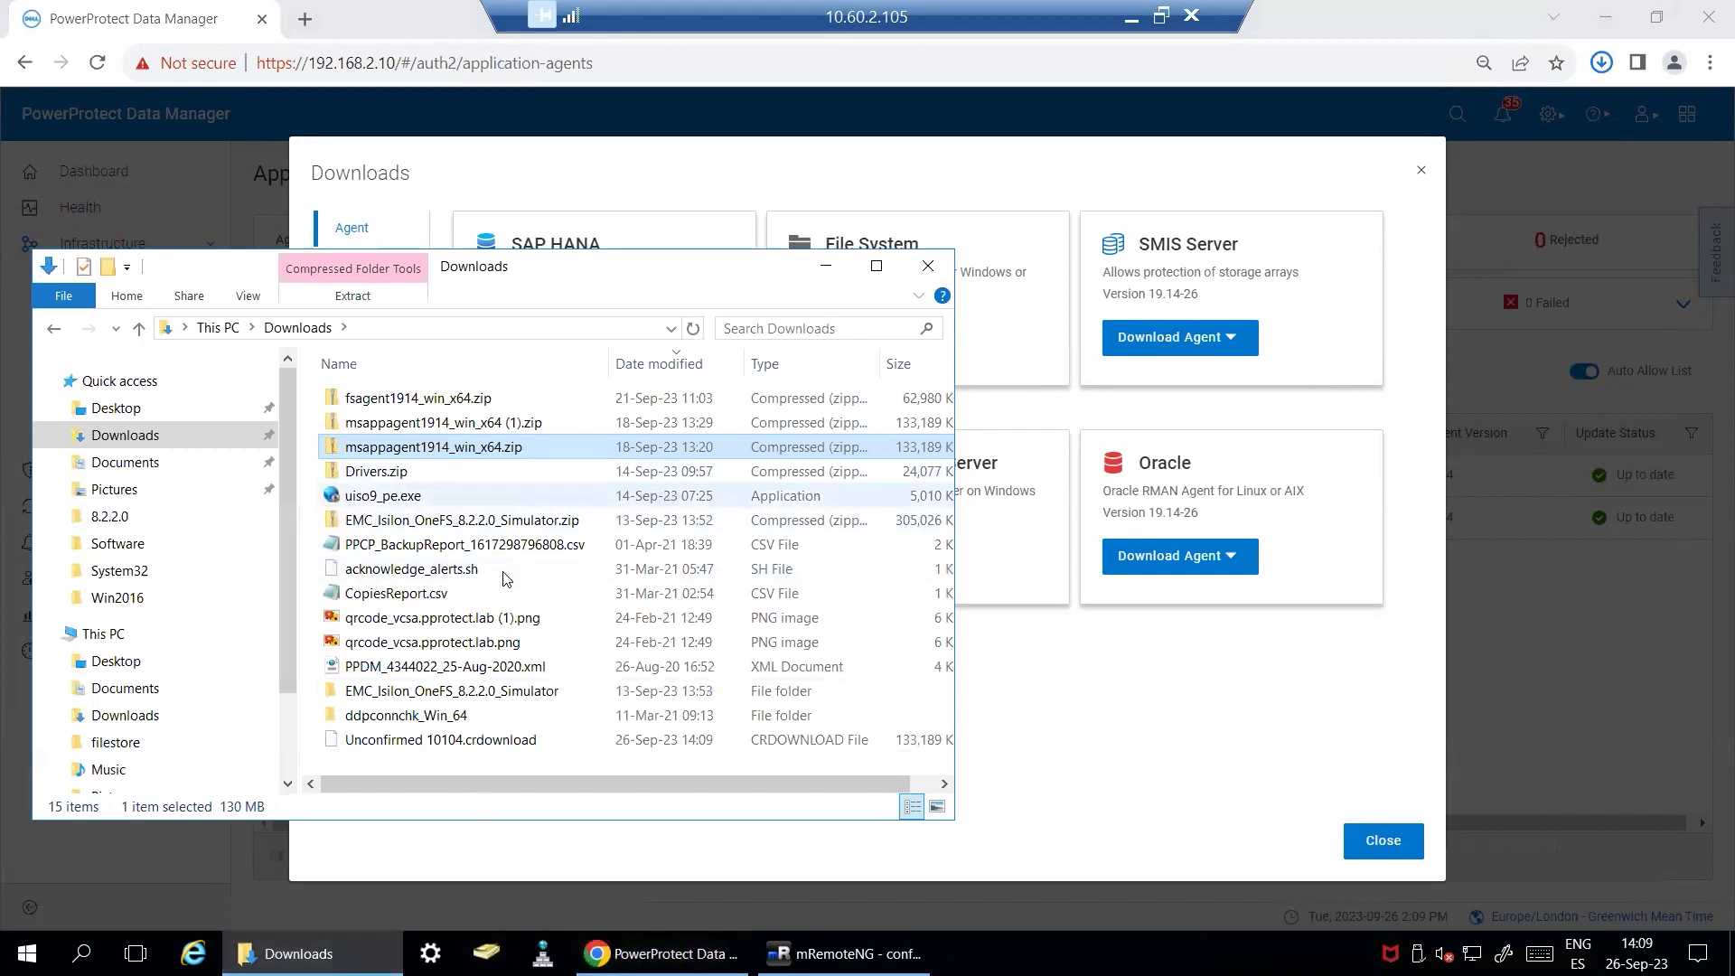
On WinFS, extract msappagent1914_win_x64.zip in C:\Software into its own folder
click(847, 953)
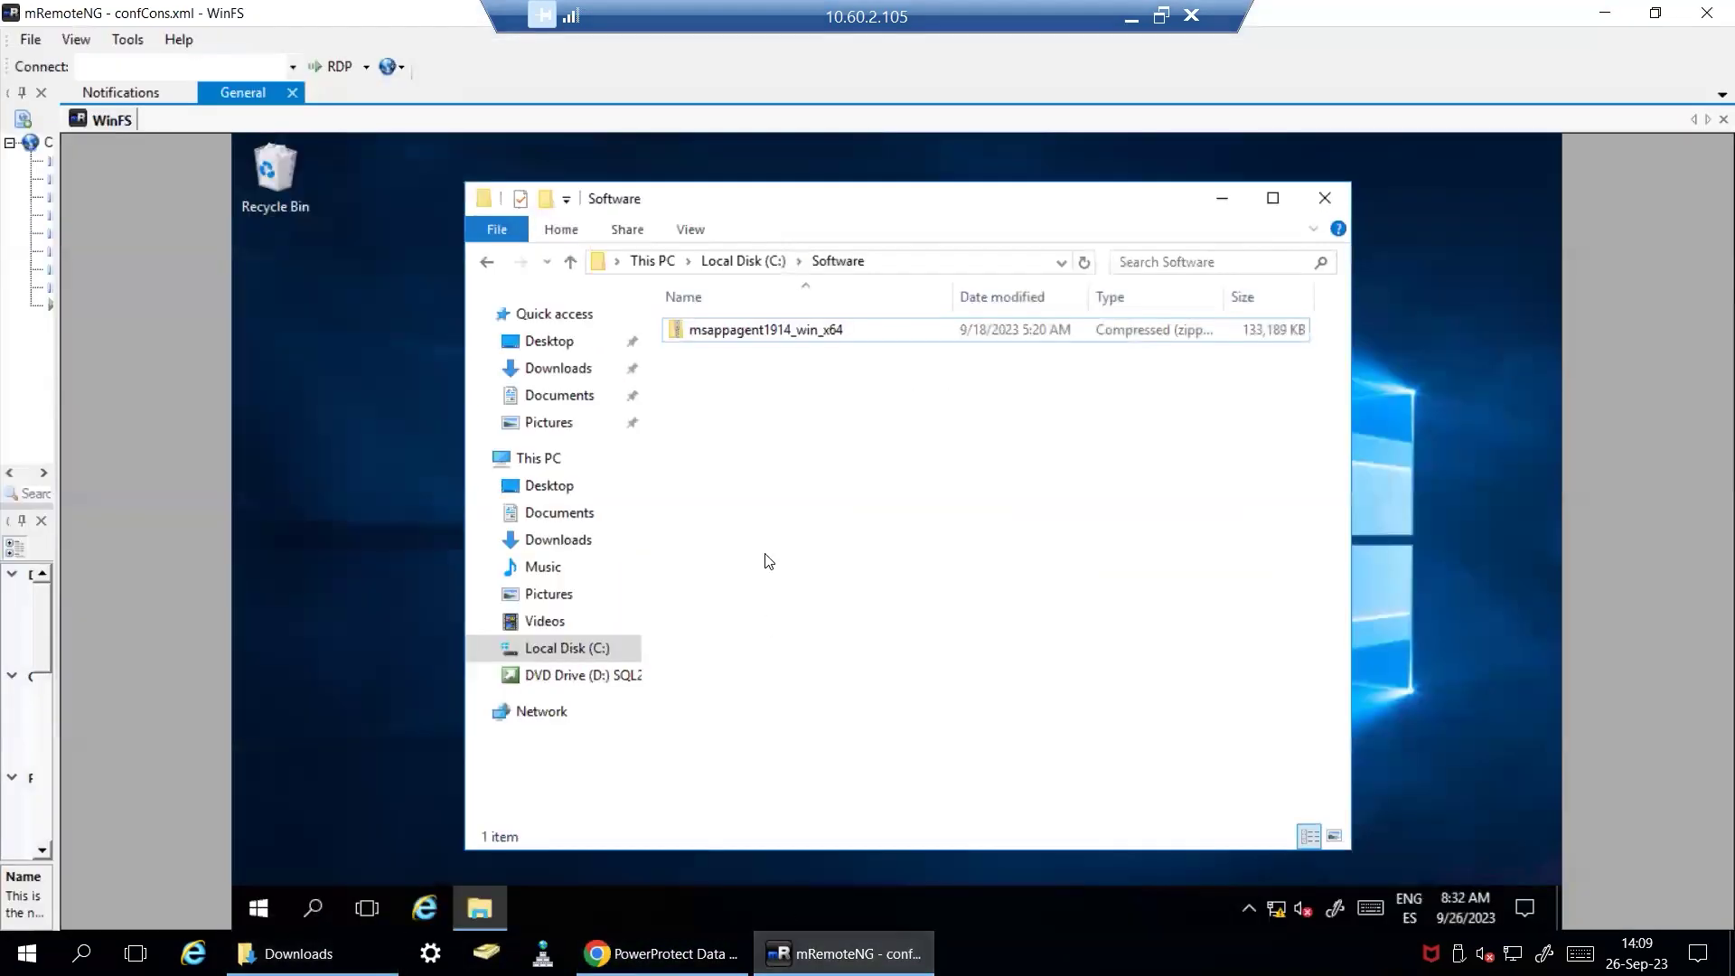
click(805, 336)
right_click(806, 336)
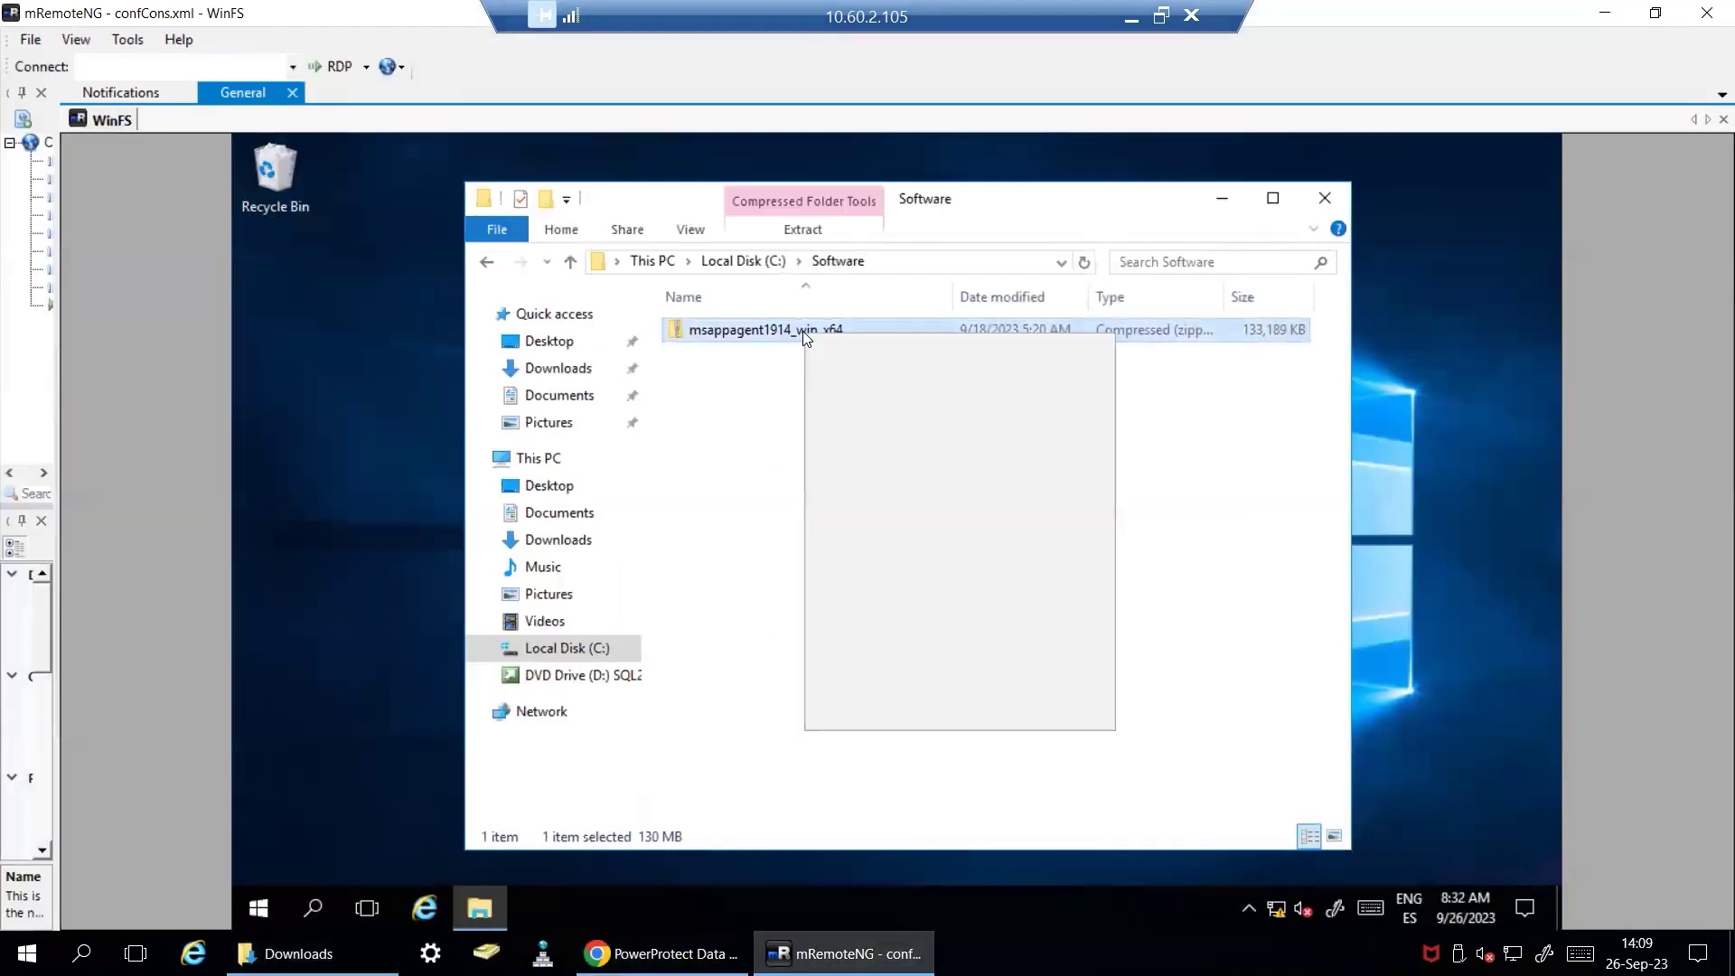
click(873, 411)
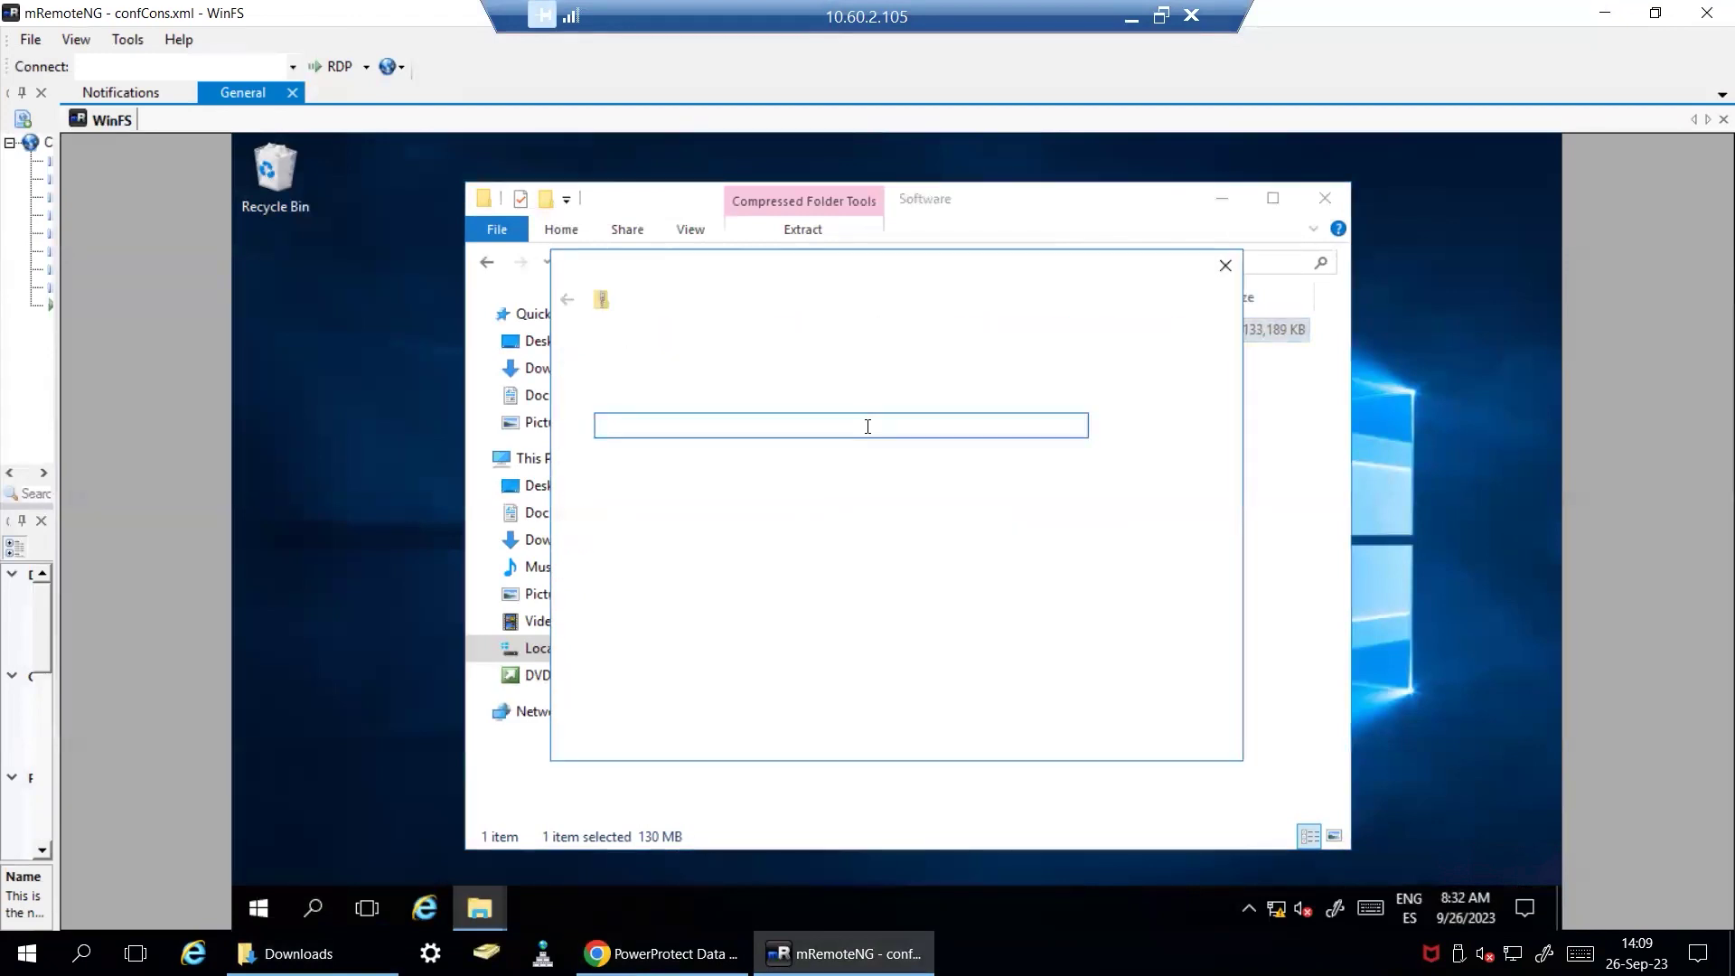
click(1100, 741)
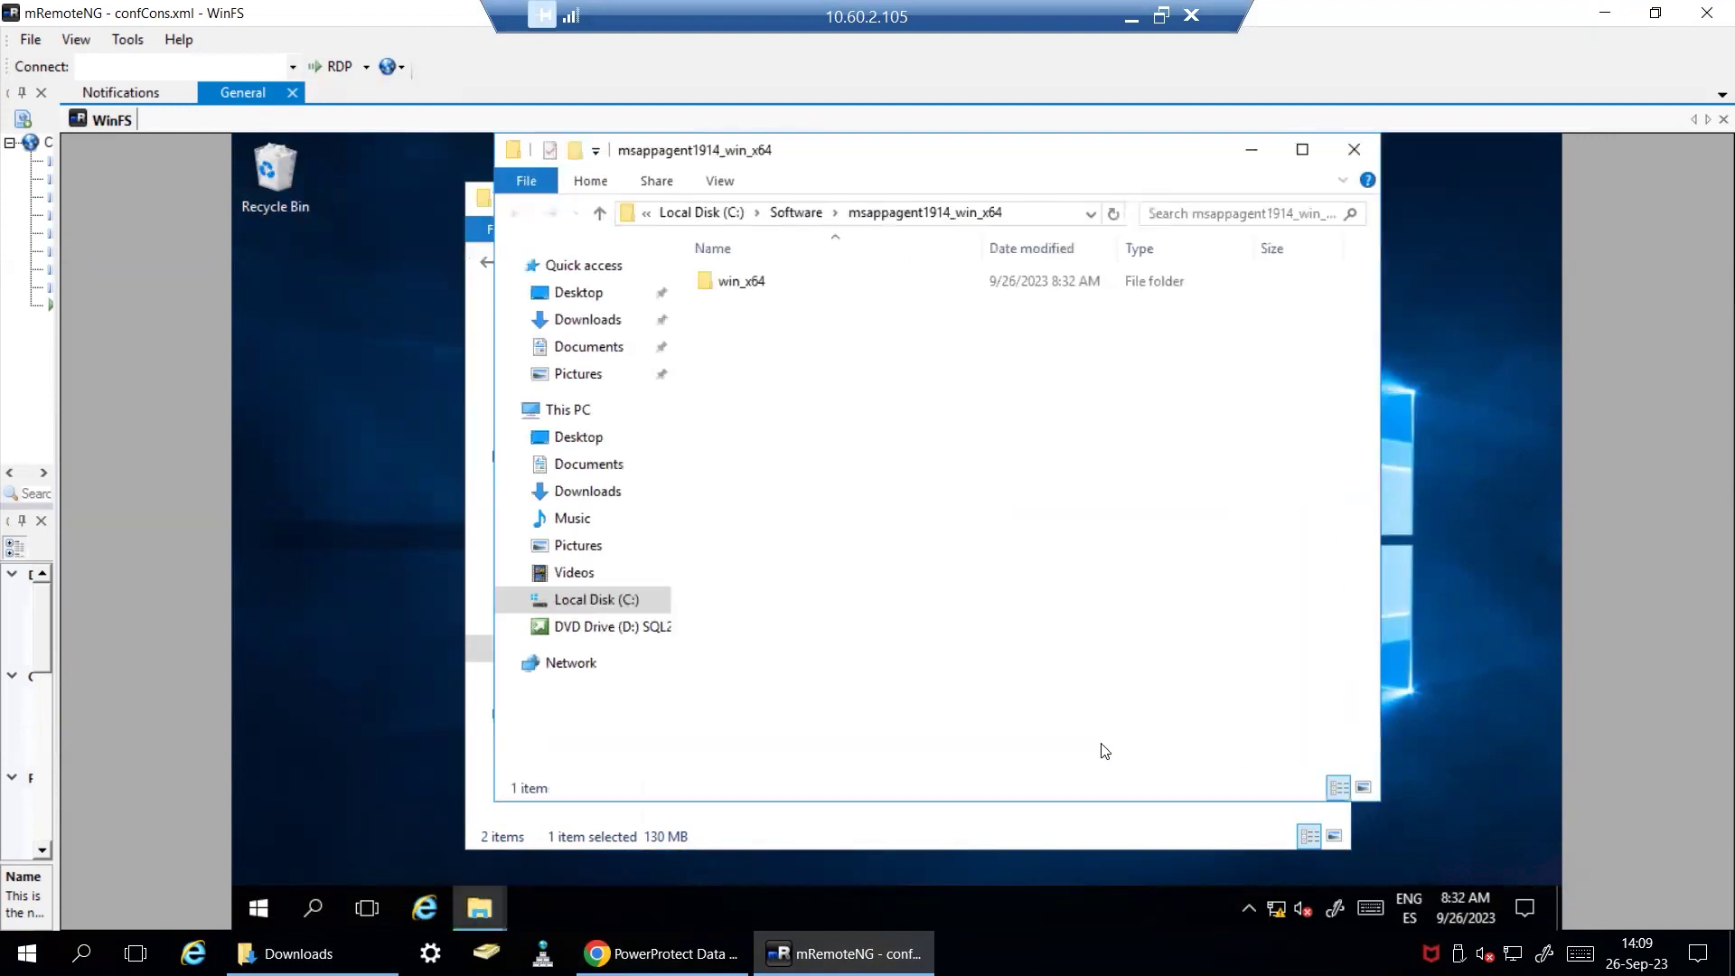
Run the emcmsappagent-19.14.0.26 installer from win_x64 as administrator
double_click(746, 295)
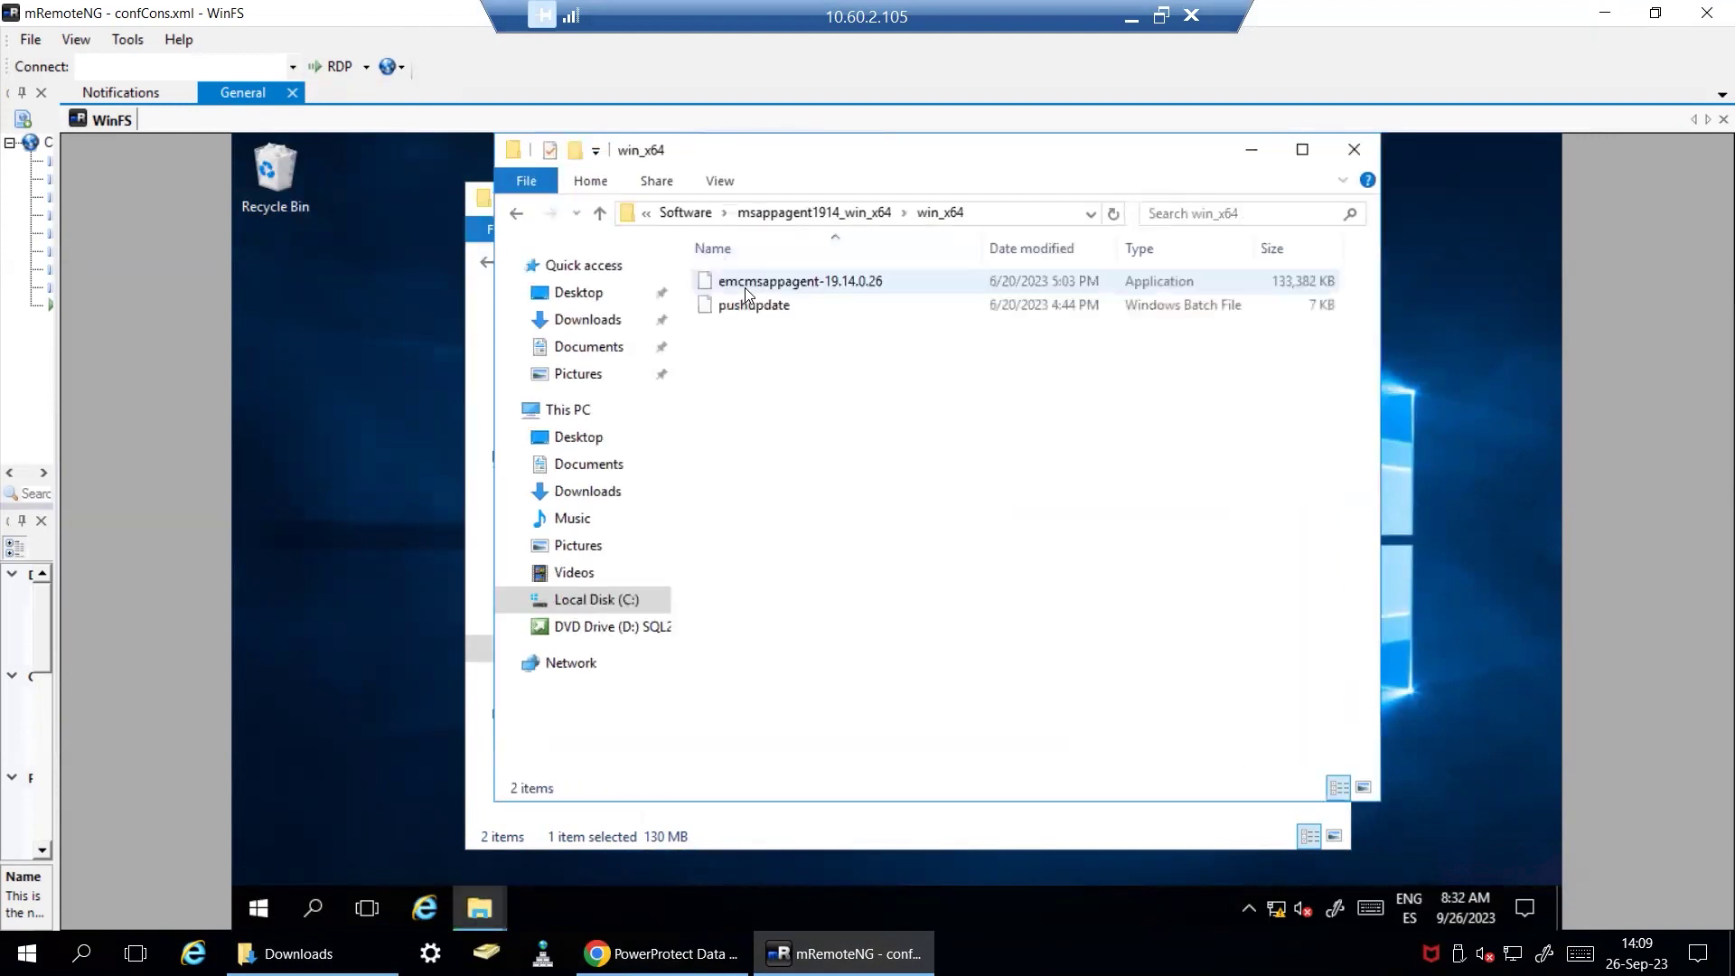
right_click(755, 284)
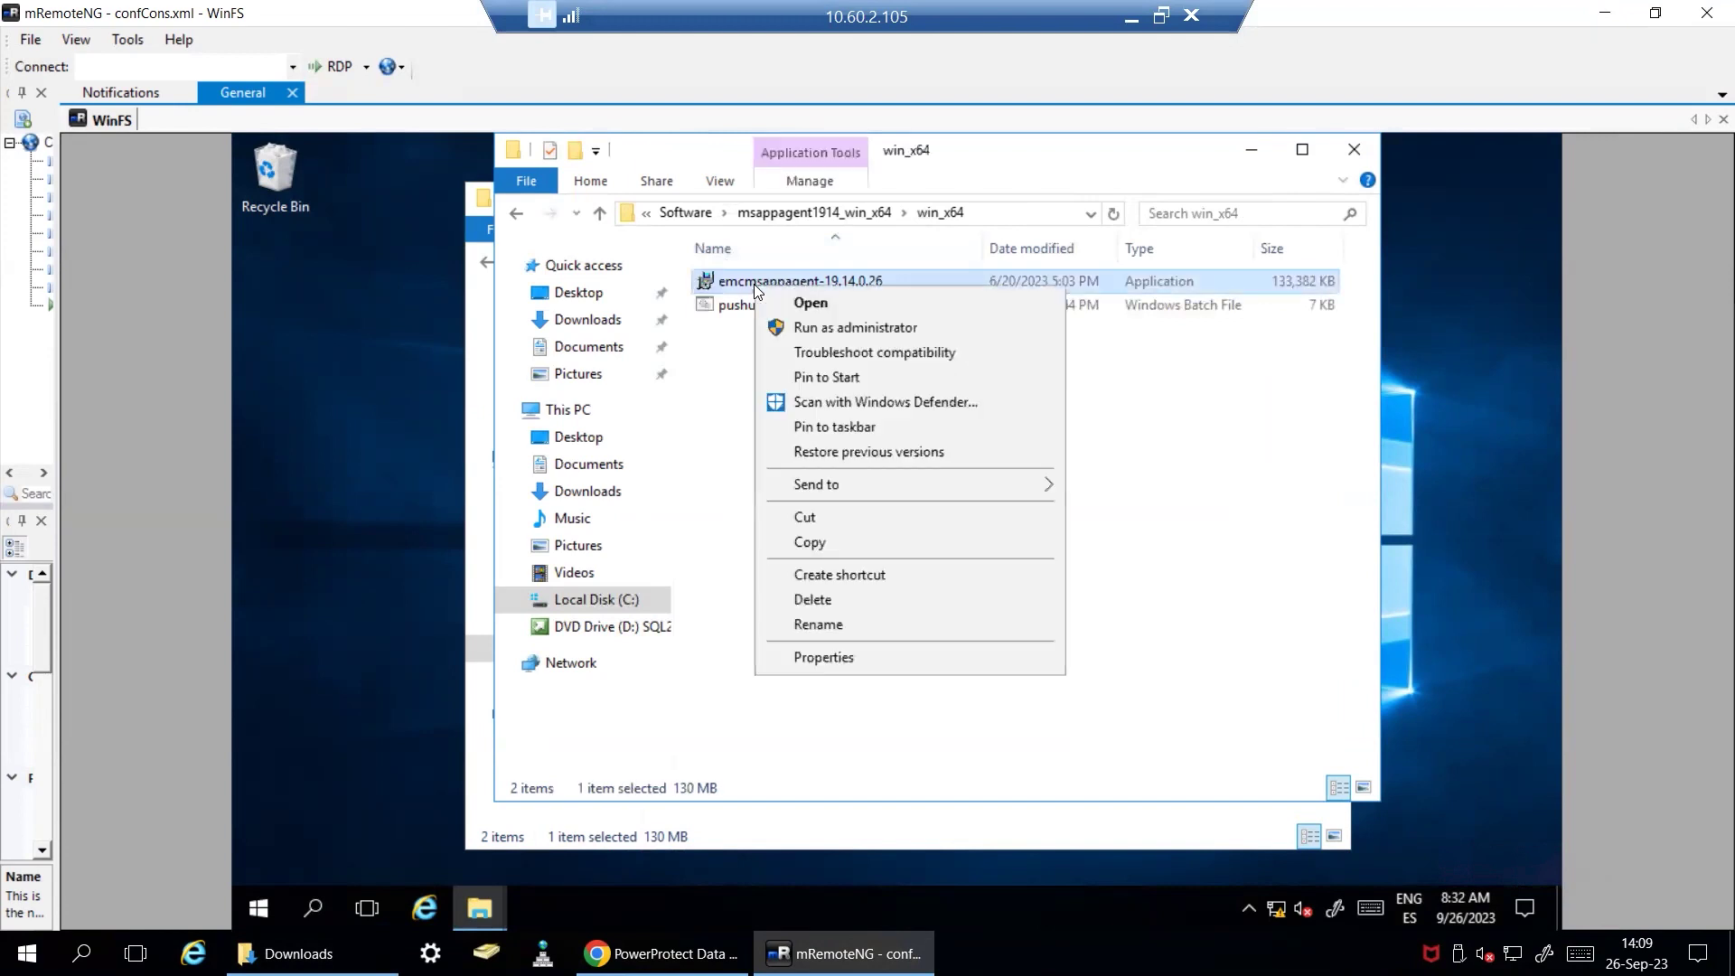
click(826, 326)
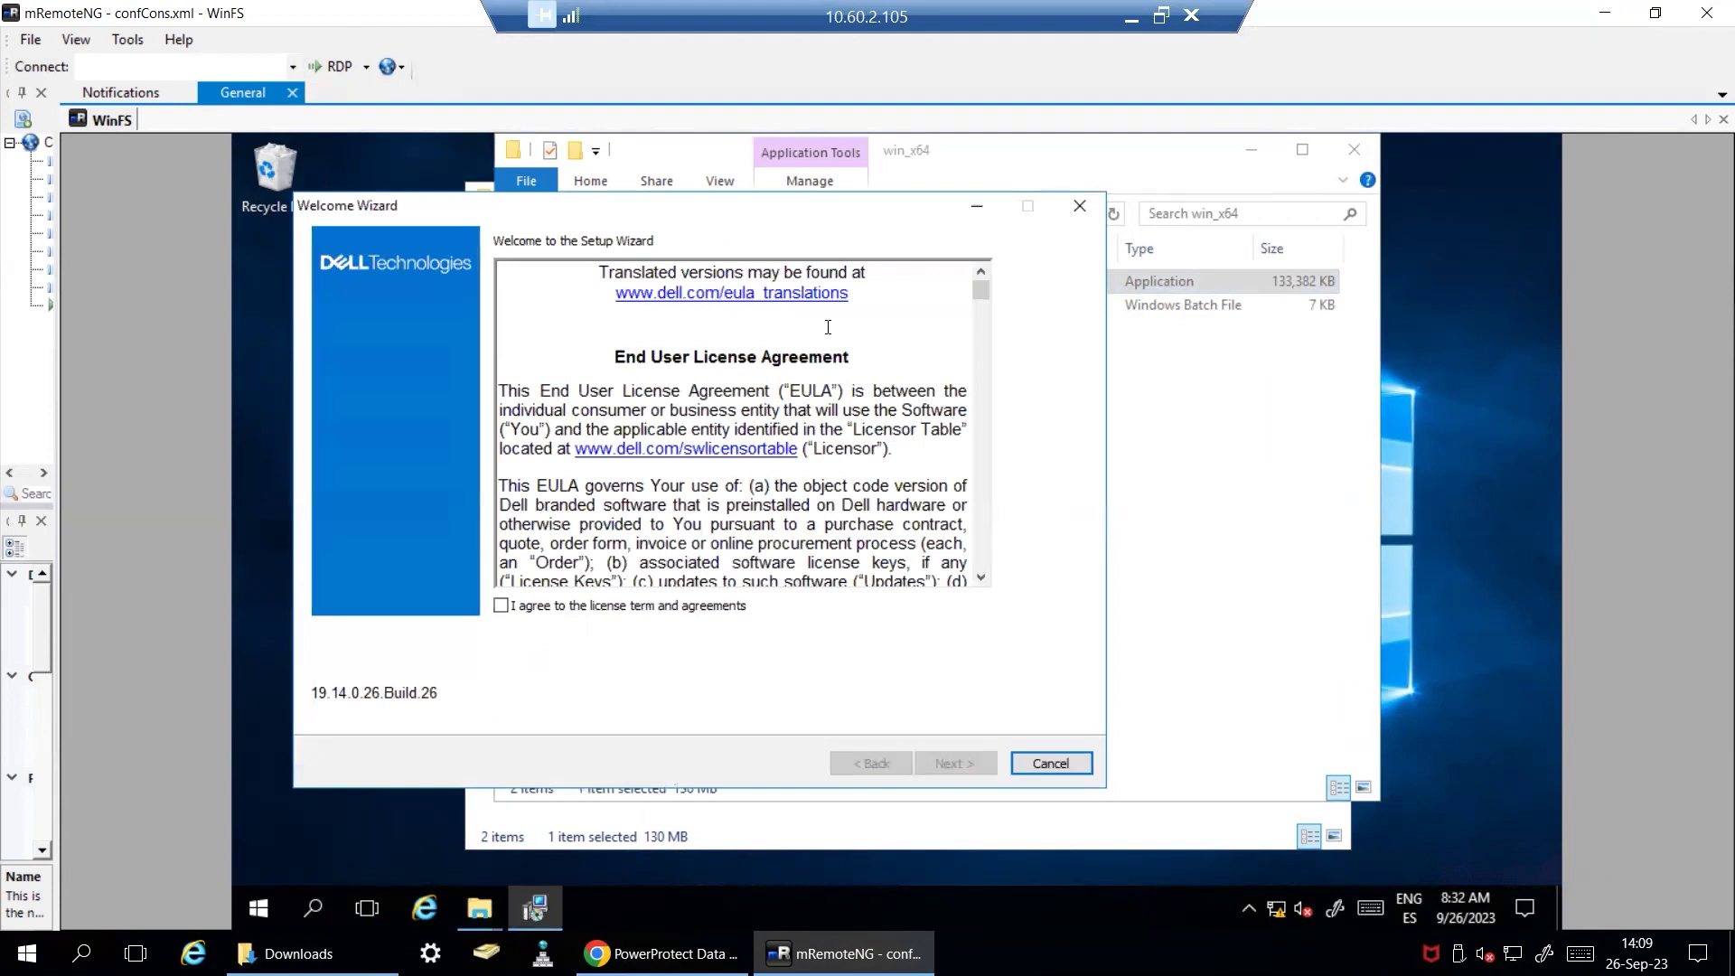
Accept the licence agreement and keep the default install folder
click(500, 605)
click(958, 770)
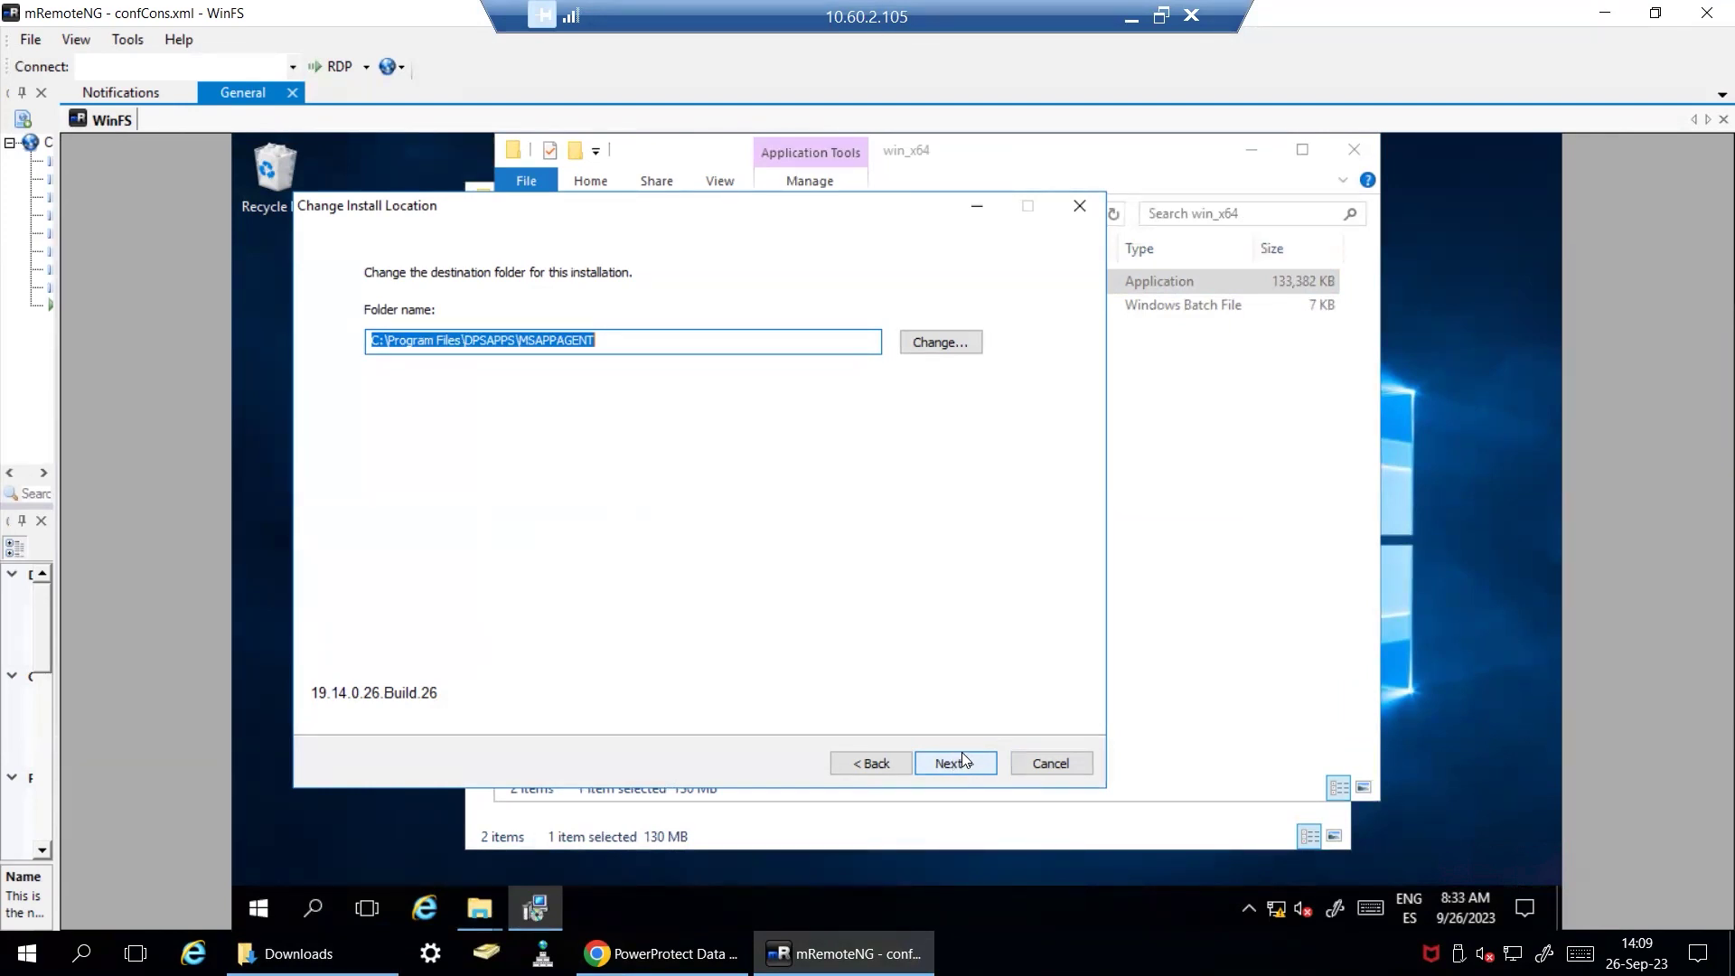
click(965, 763)
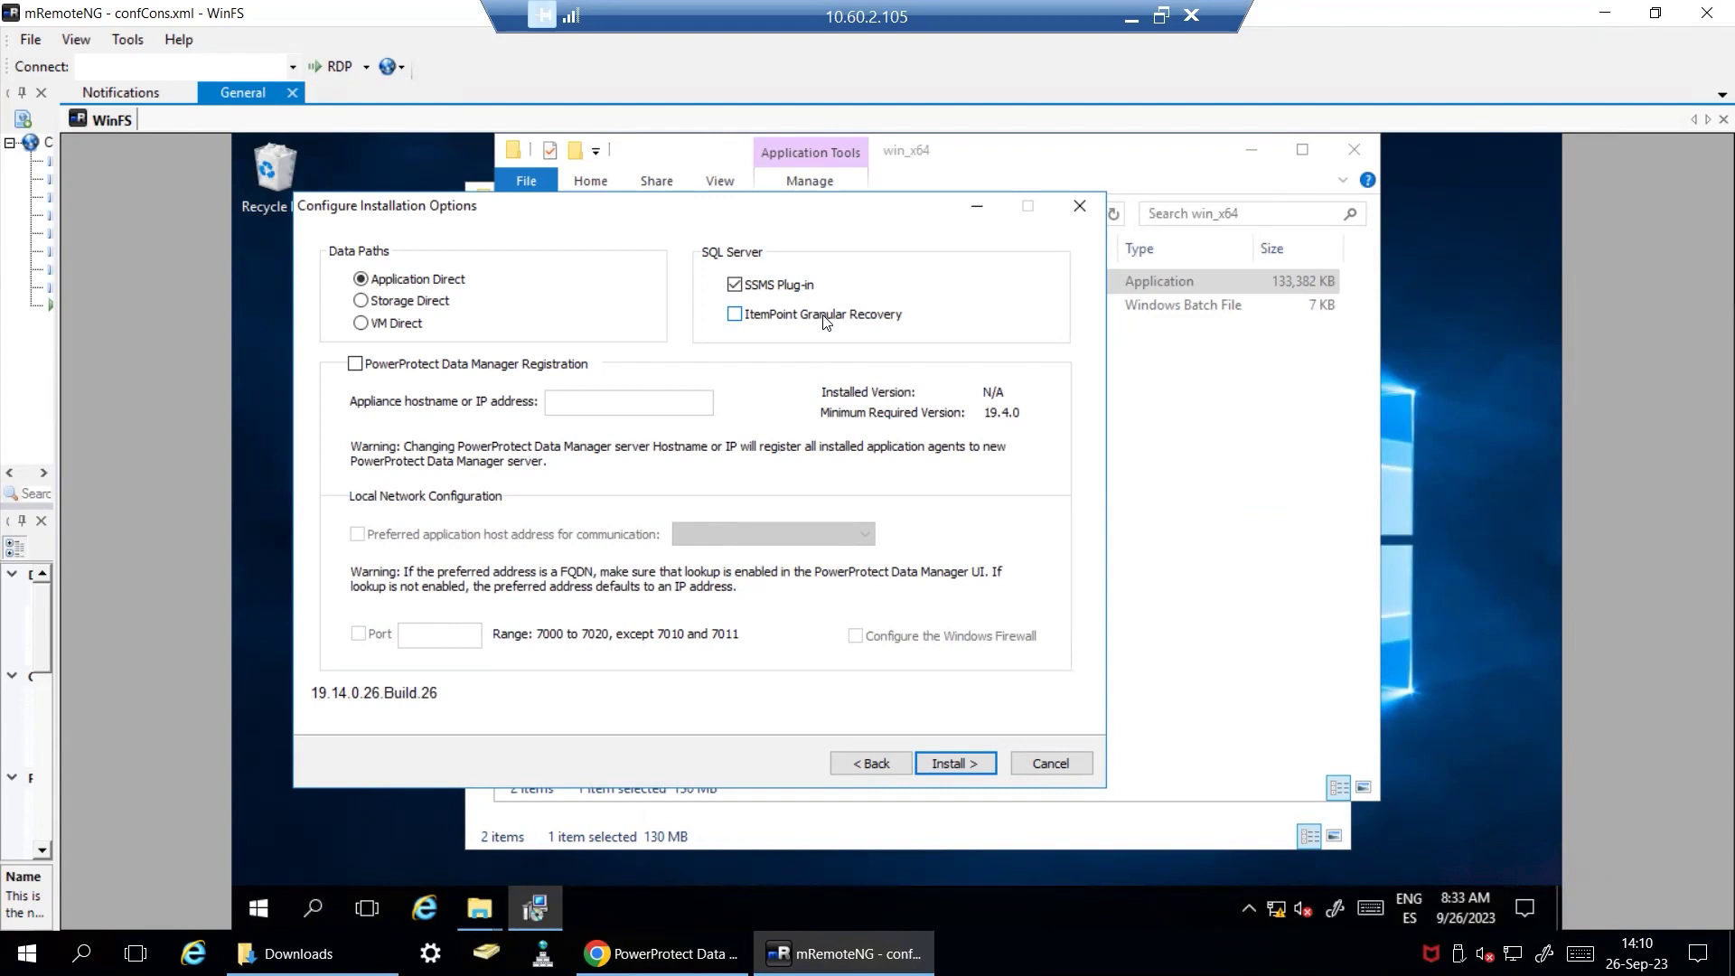
Enable PowerProtect Data Manager Registration in the installation options, then return to the browser
click(355, 363)
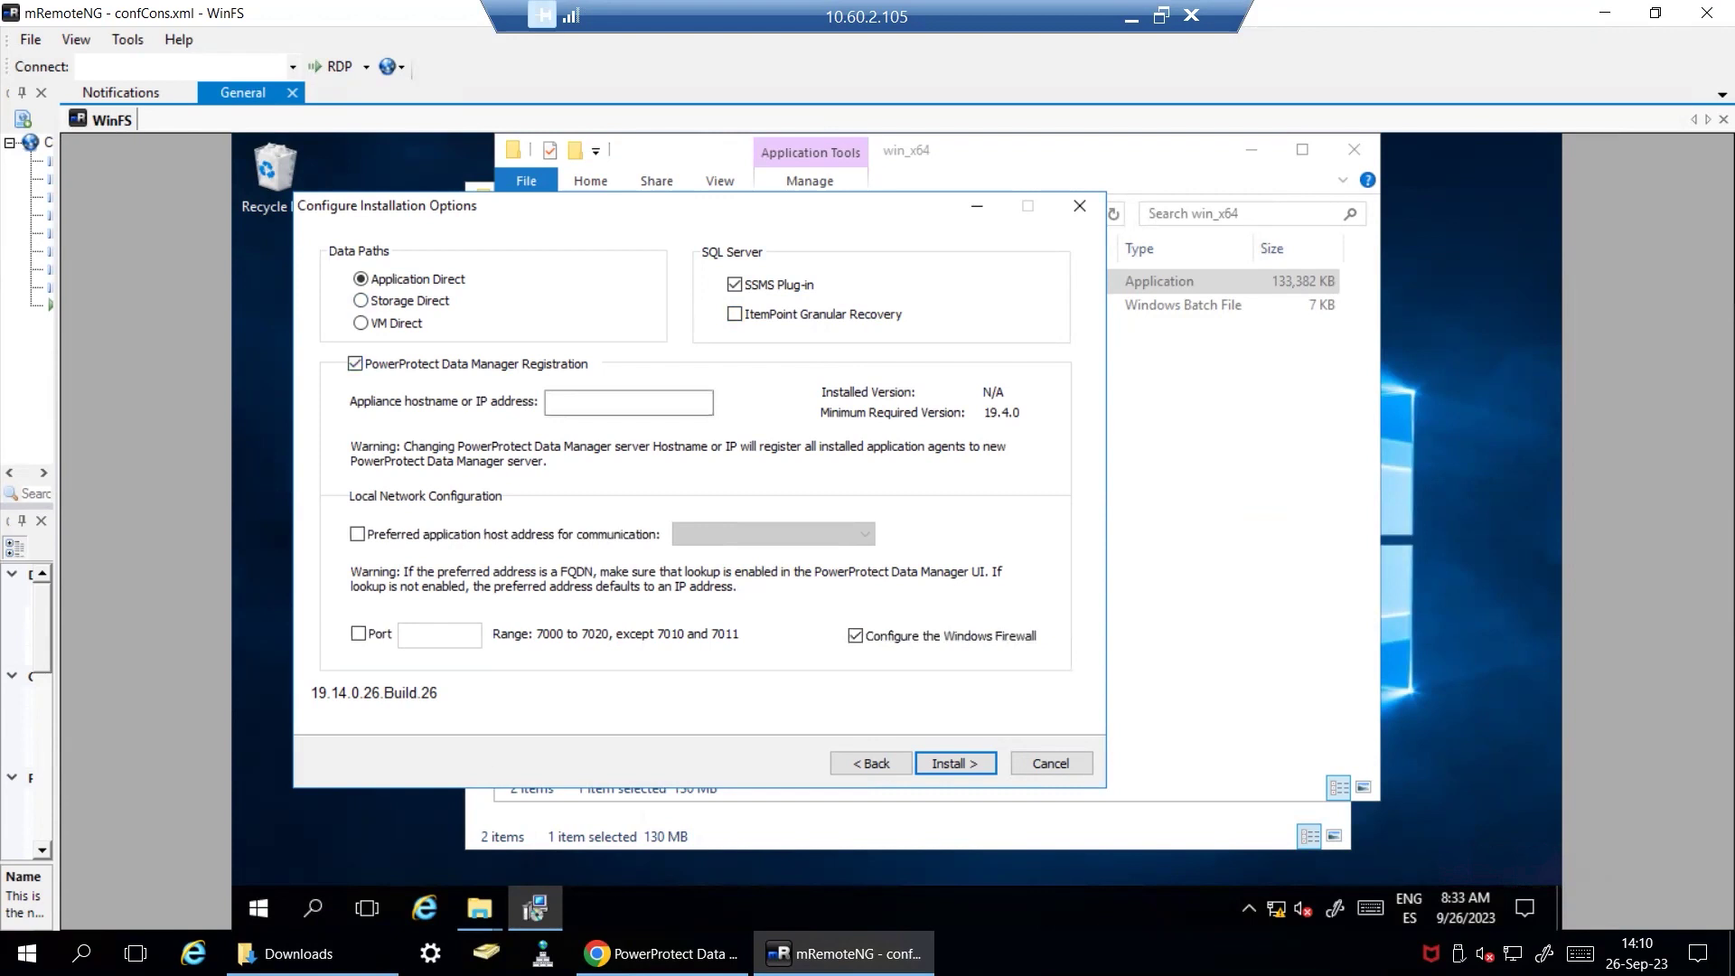
click(664, 953)
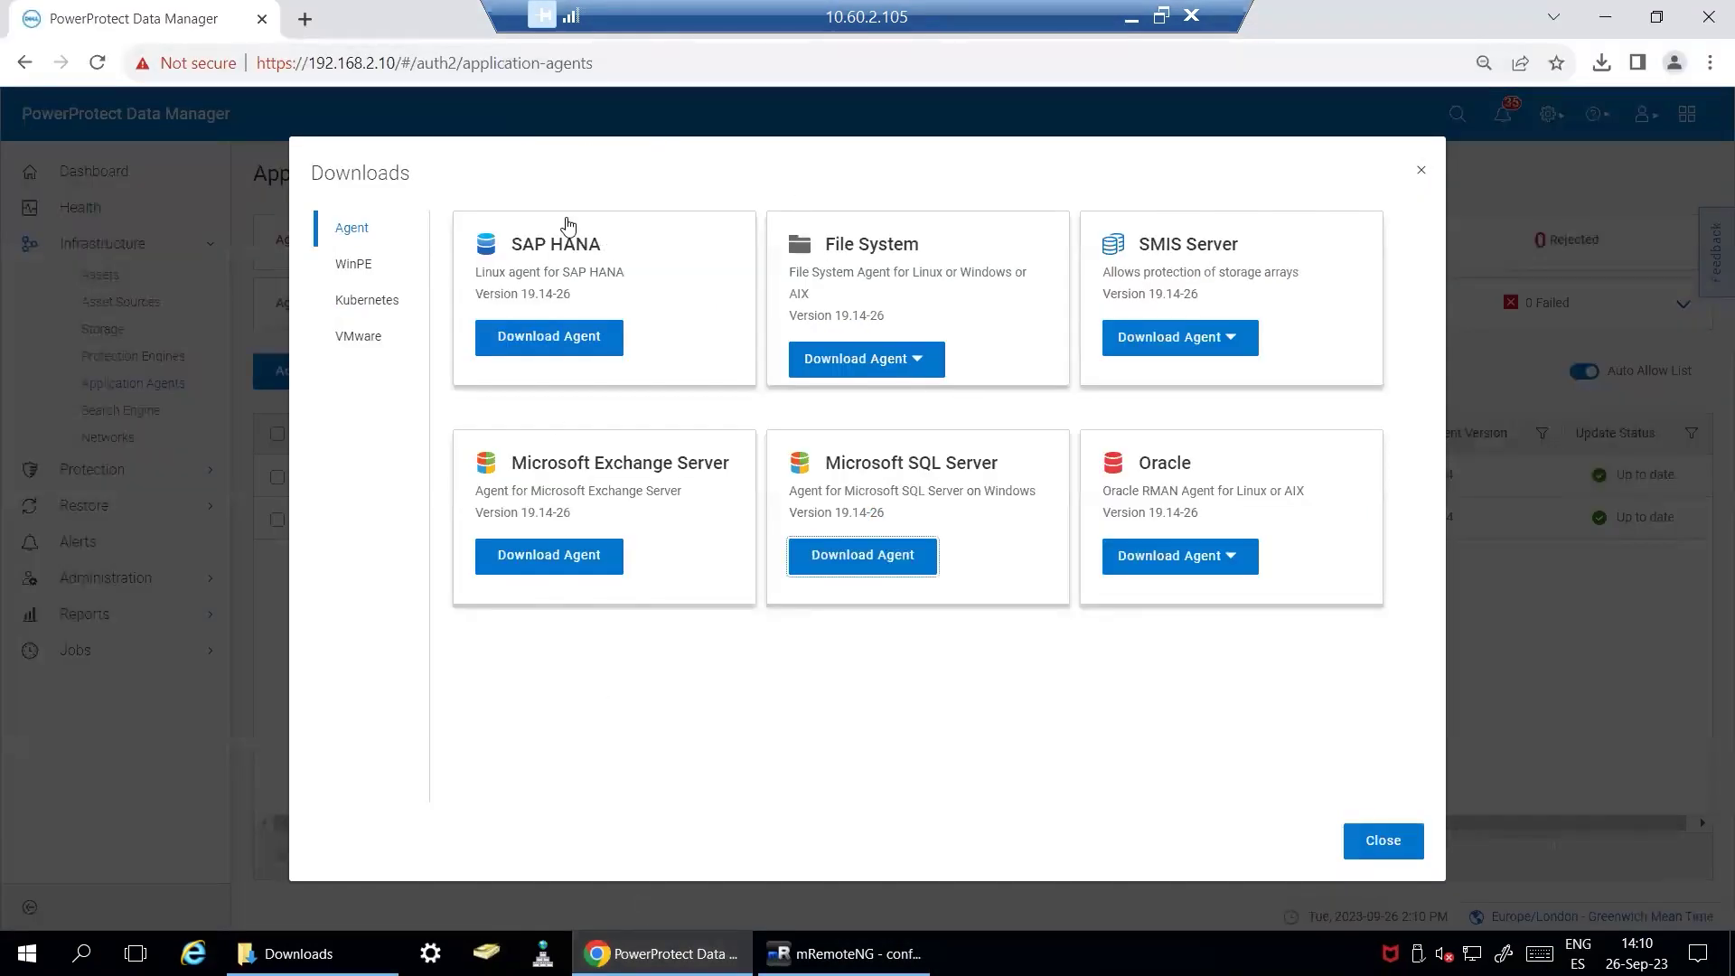
Copy the appliance IP 192.168.2.10 from Chrome's address bar and return to the installer
click(346, 64)
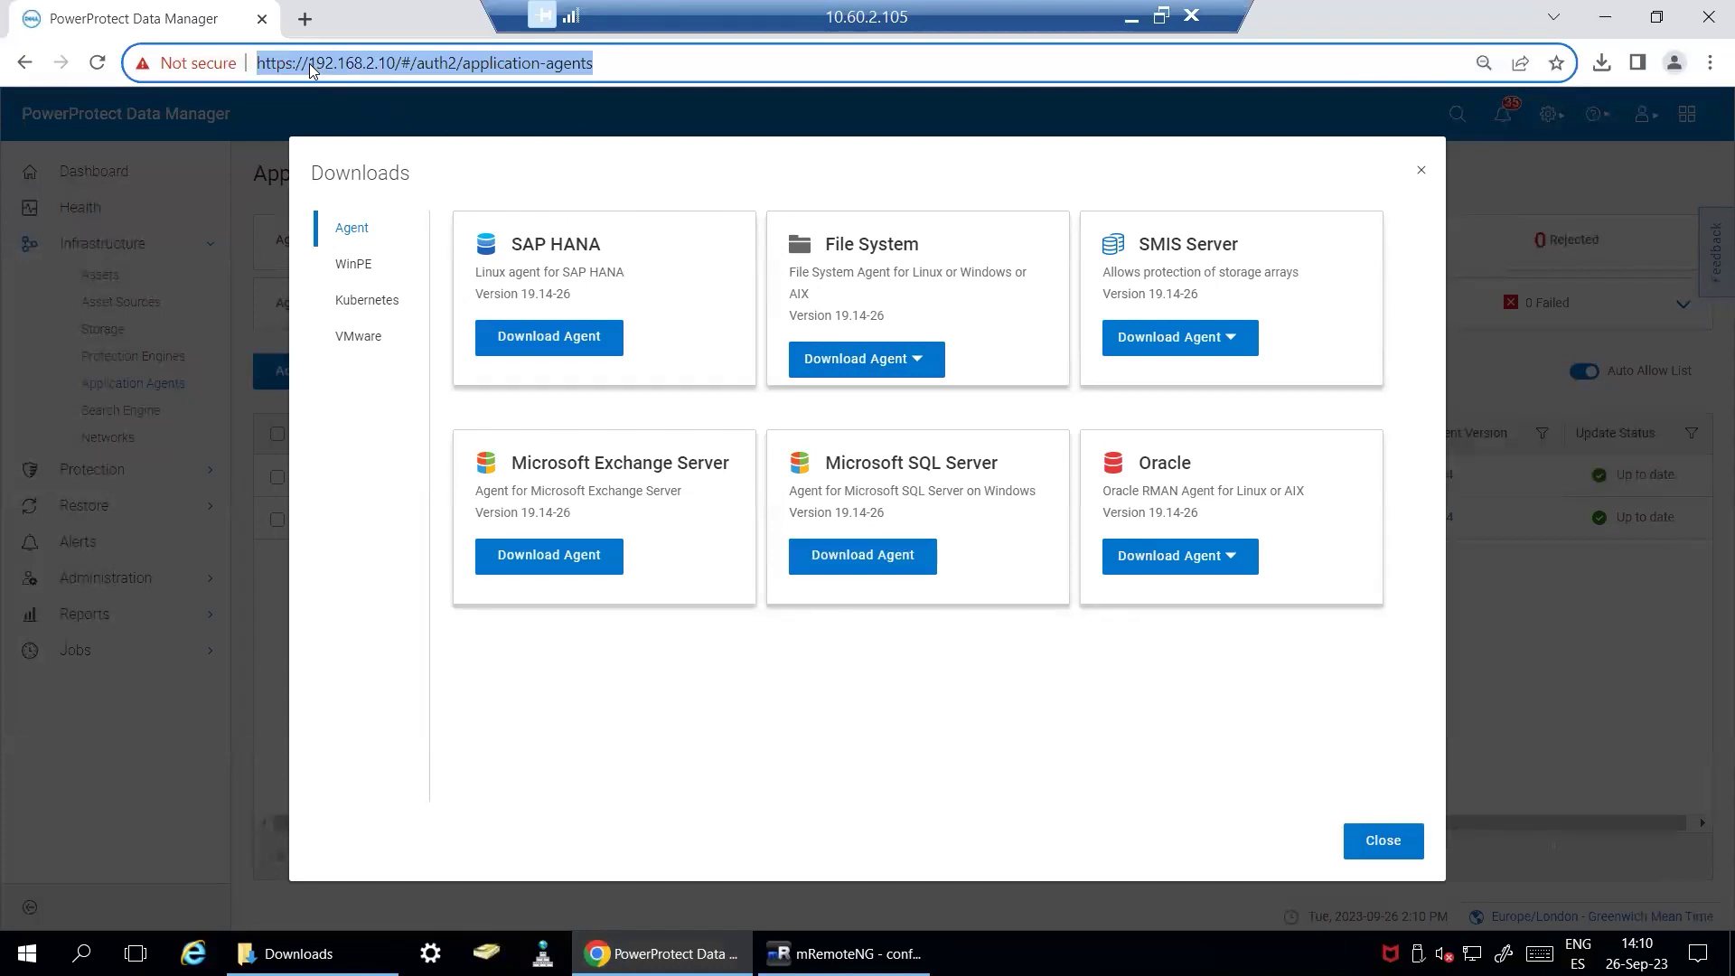
drag(309, 65, 386, 68)
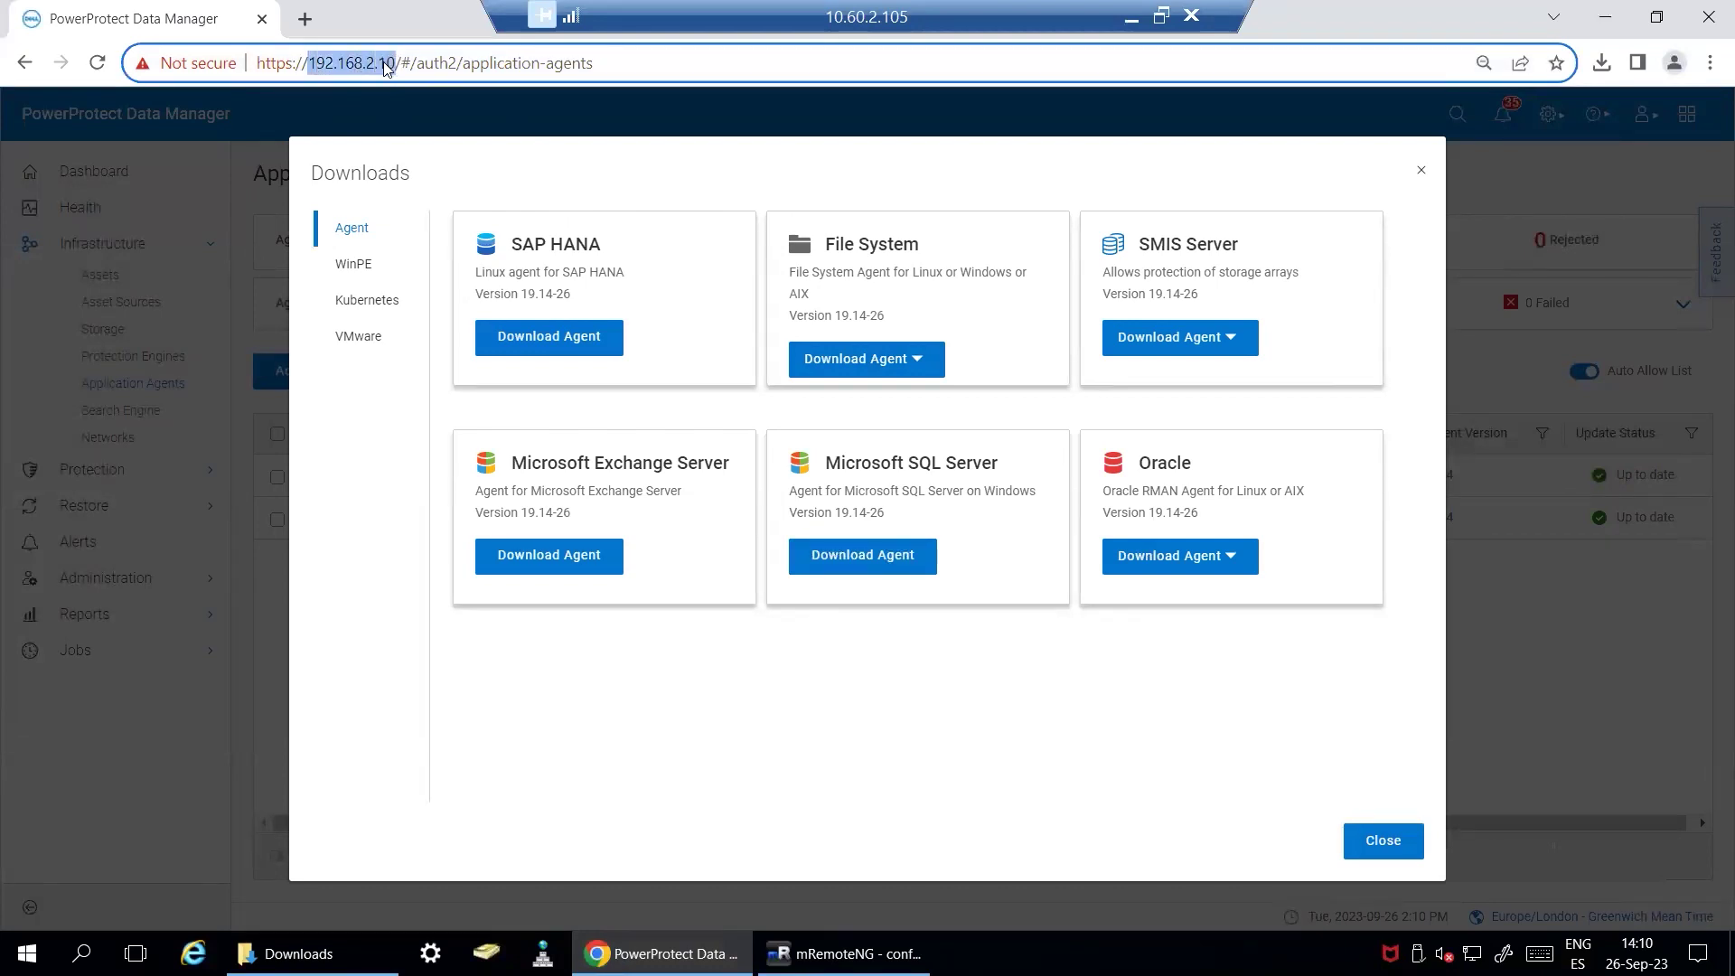
right_click(387, 69)
click(452, 145)
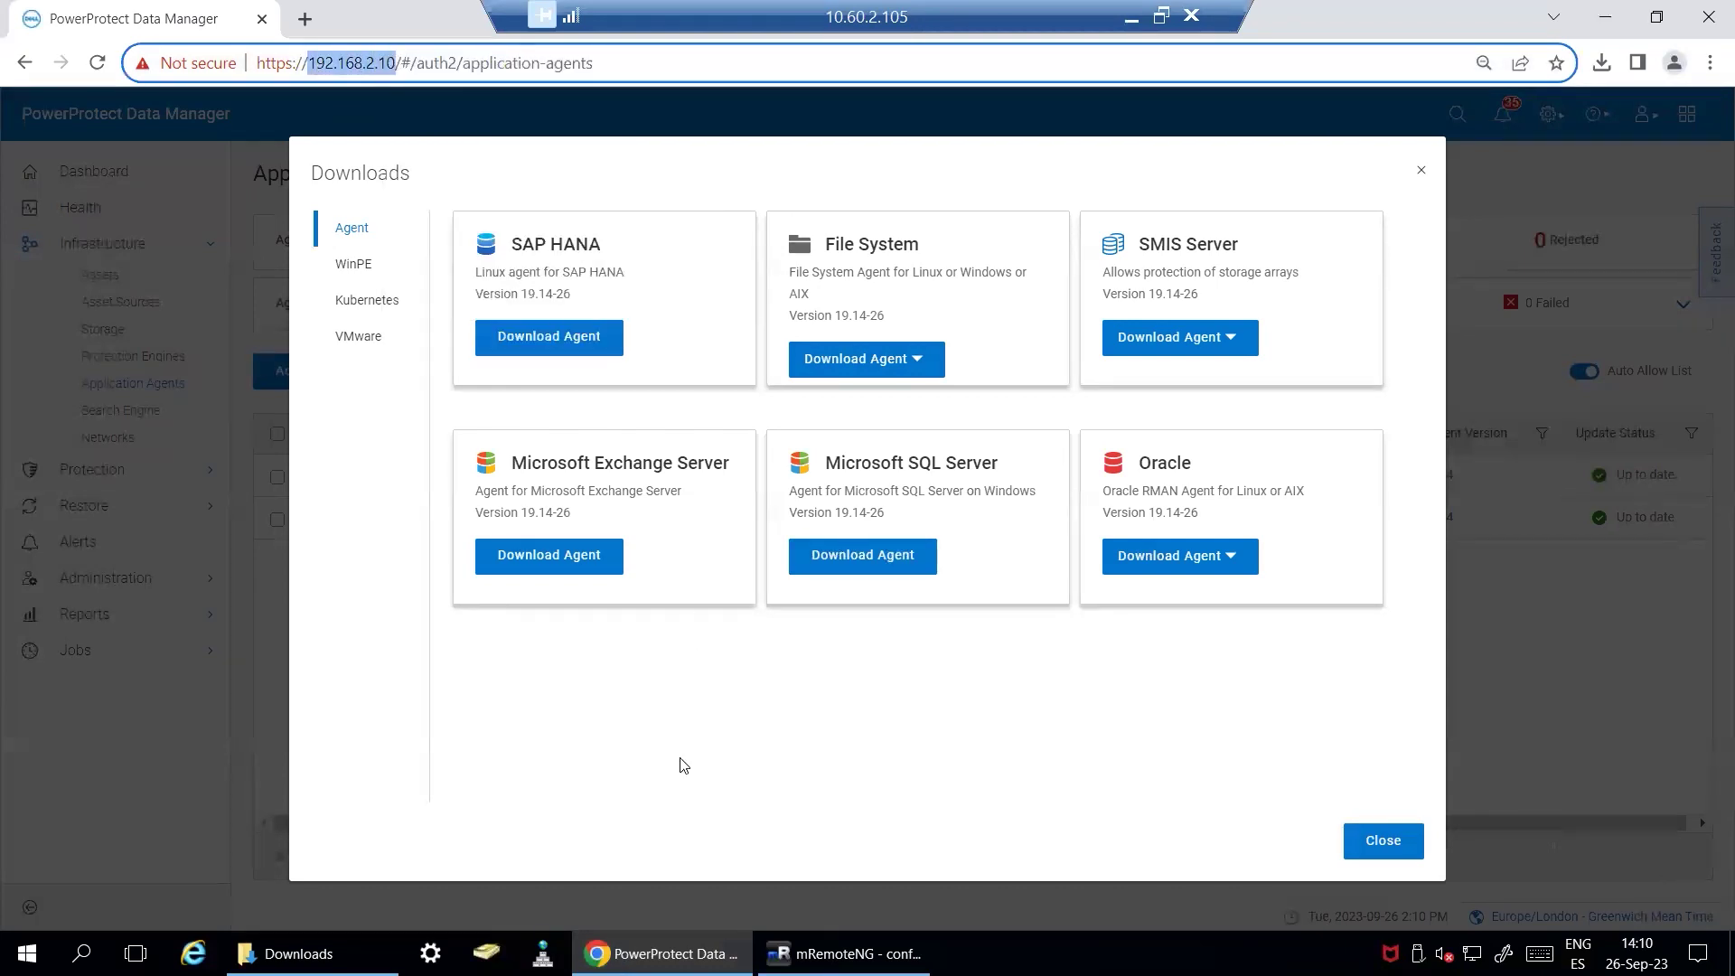
click(785, 951)
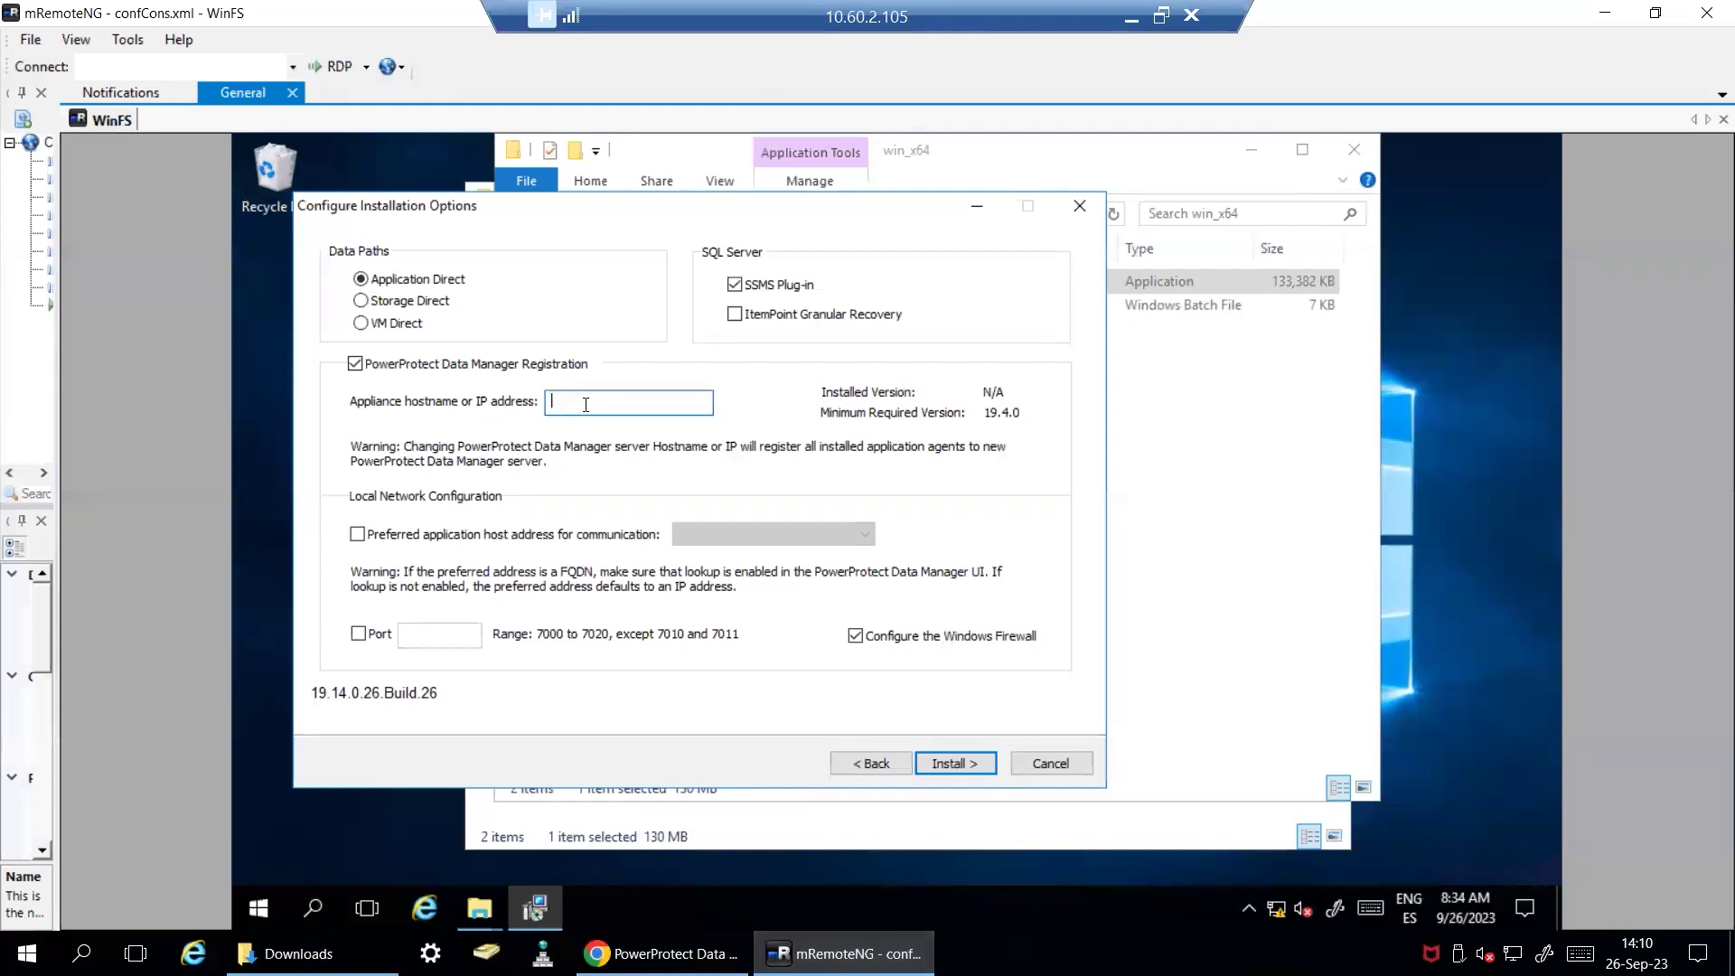
Set the appliance address to 192.168.2.10 with no custom port and start installing
key(ctrl+v)
click(358, 636)
click(358, 636)
click(955, 764)
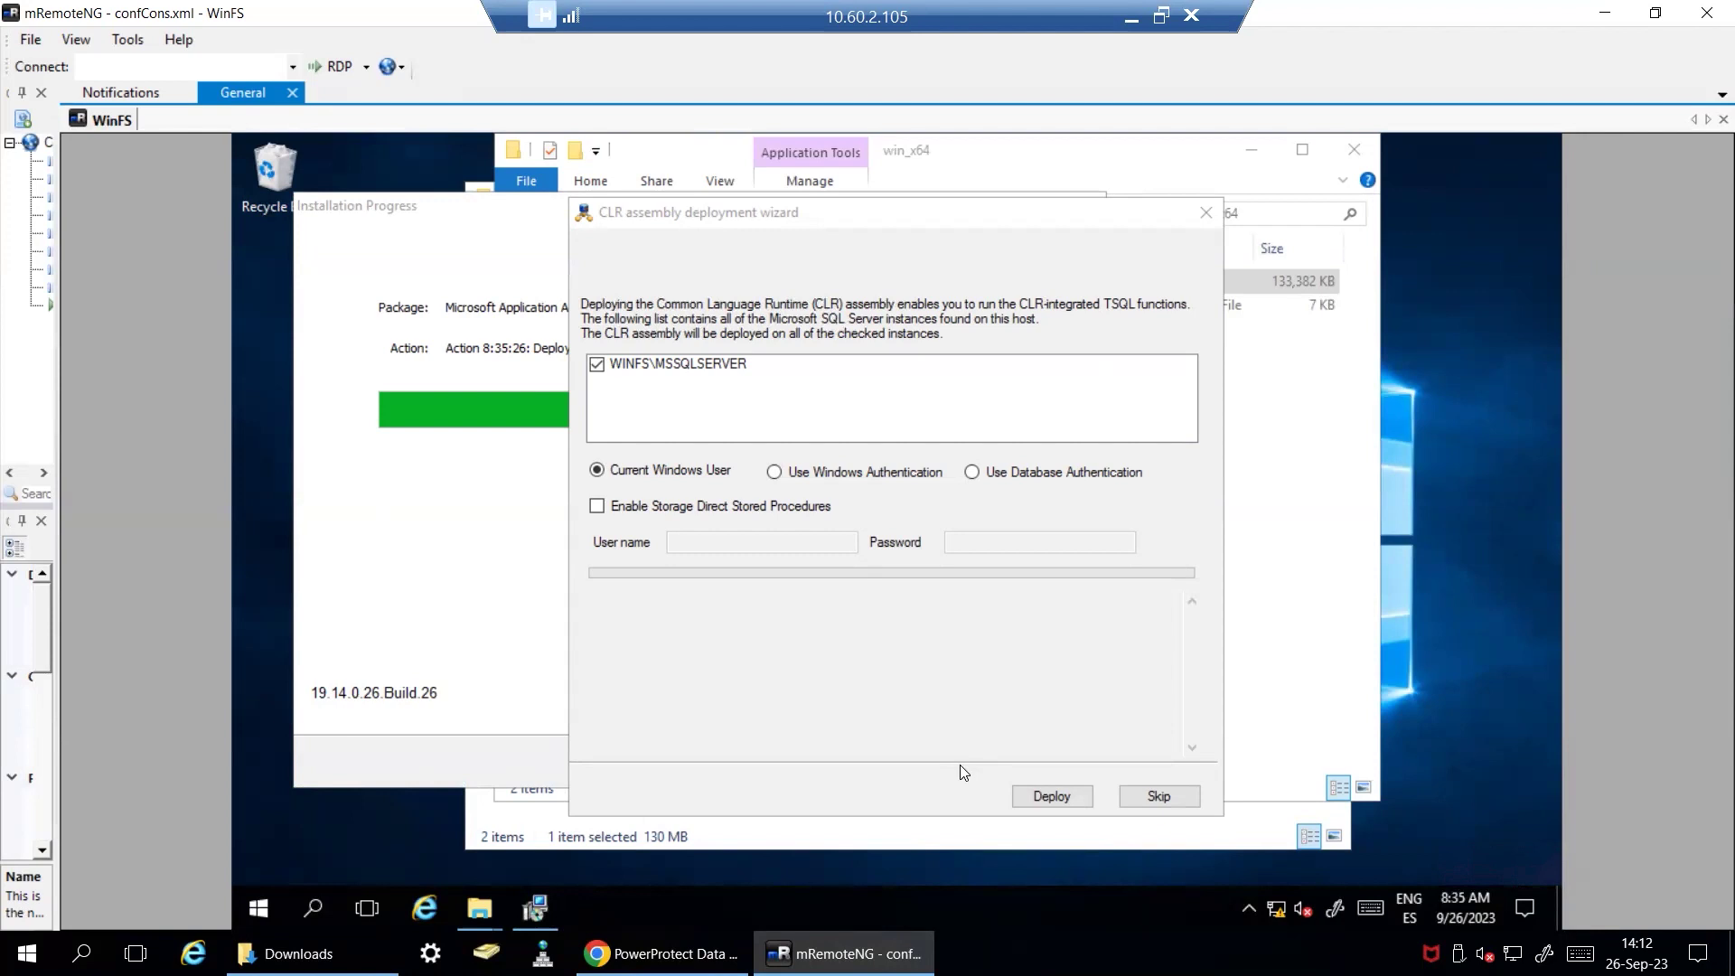
Deploy the CLR assembly to WINFS\MSSQLSERVER and continue to Complete the Setup
click(1066, 799)
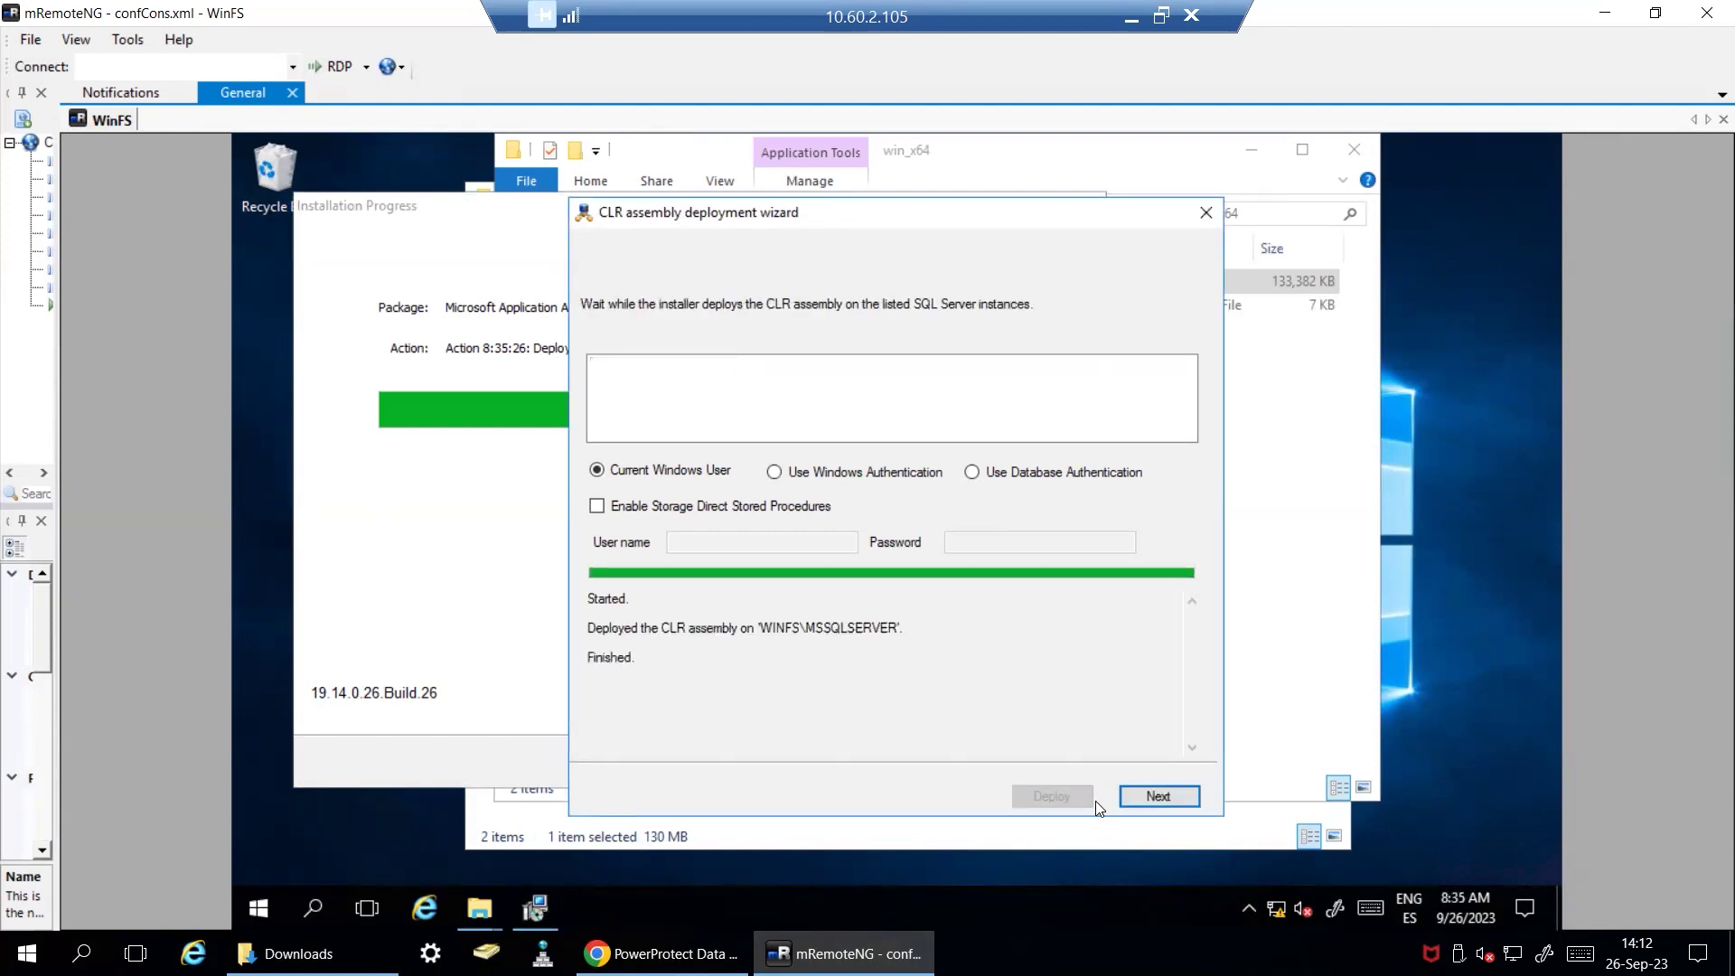
click(1159, 795)
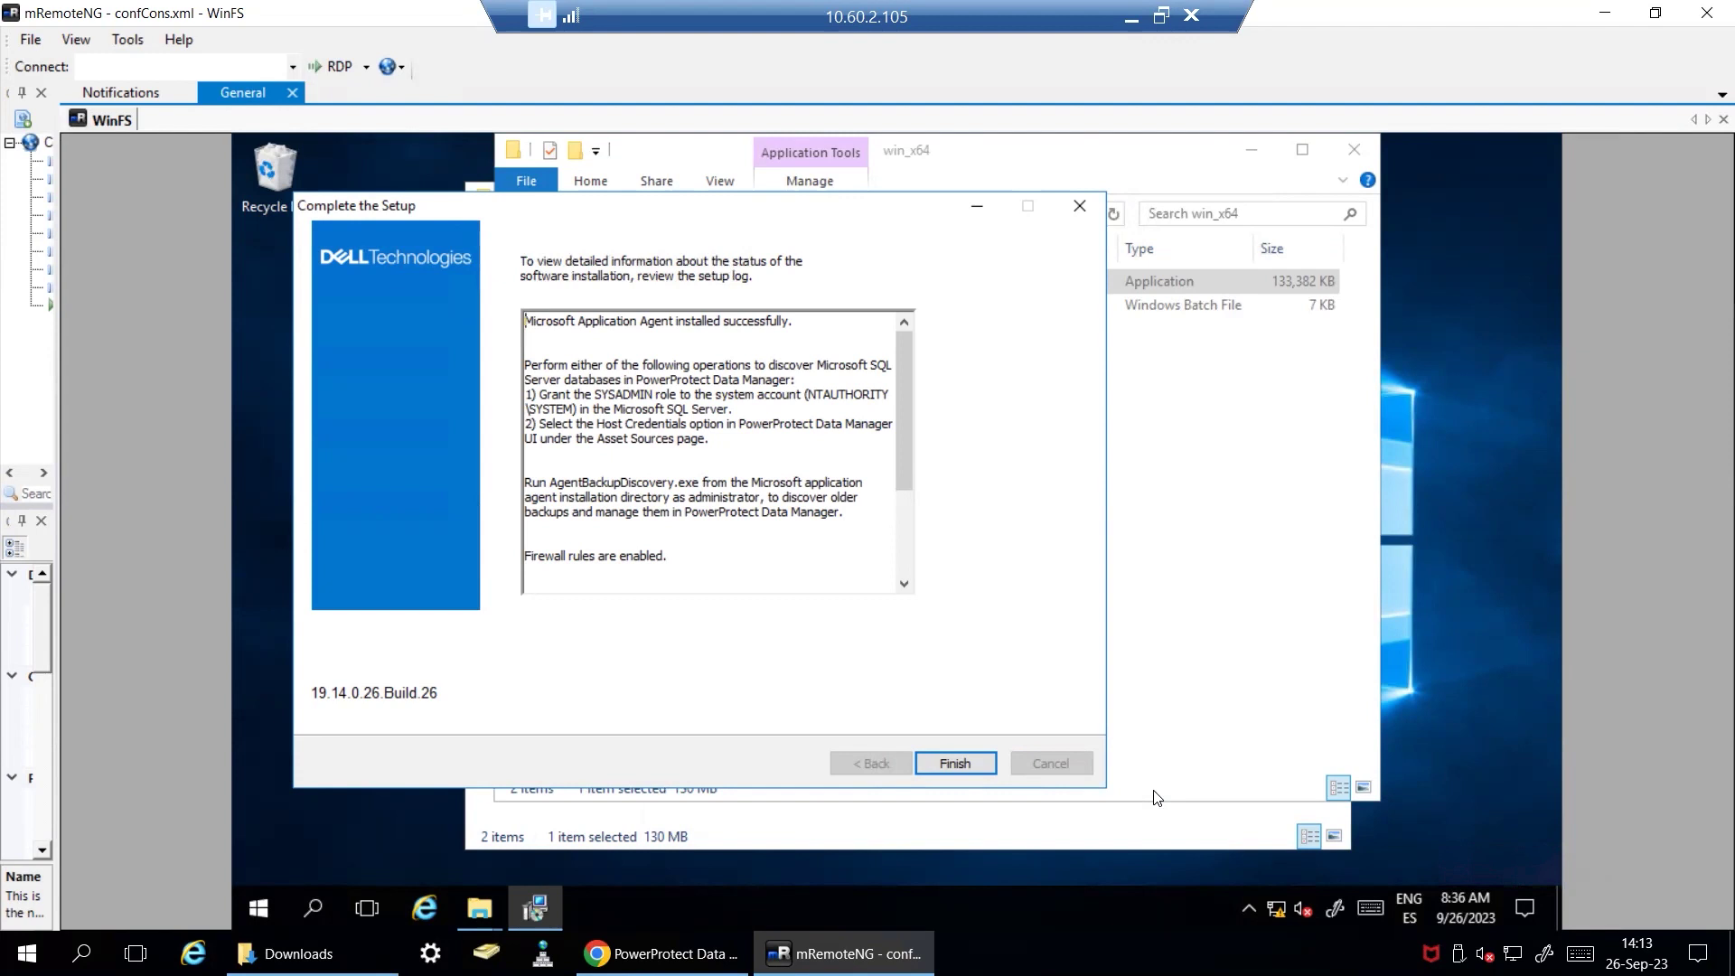
Close the Downloads dialog and approve the WINFS.pprotect.lab agent in Application Agents
click(663, 953)
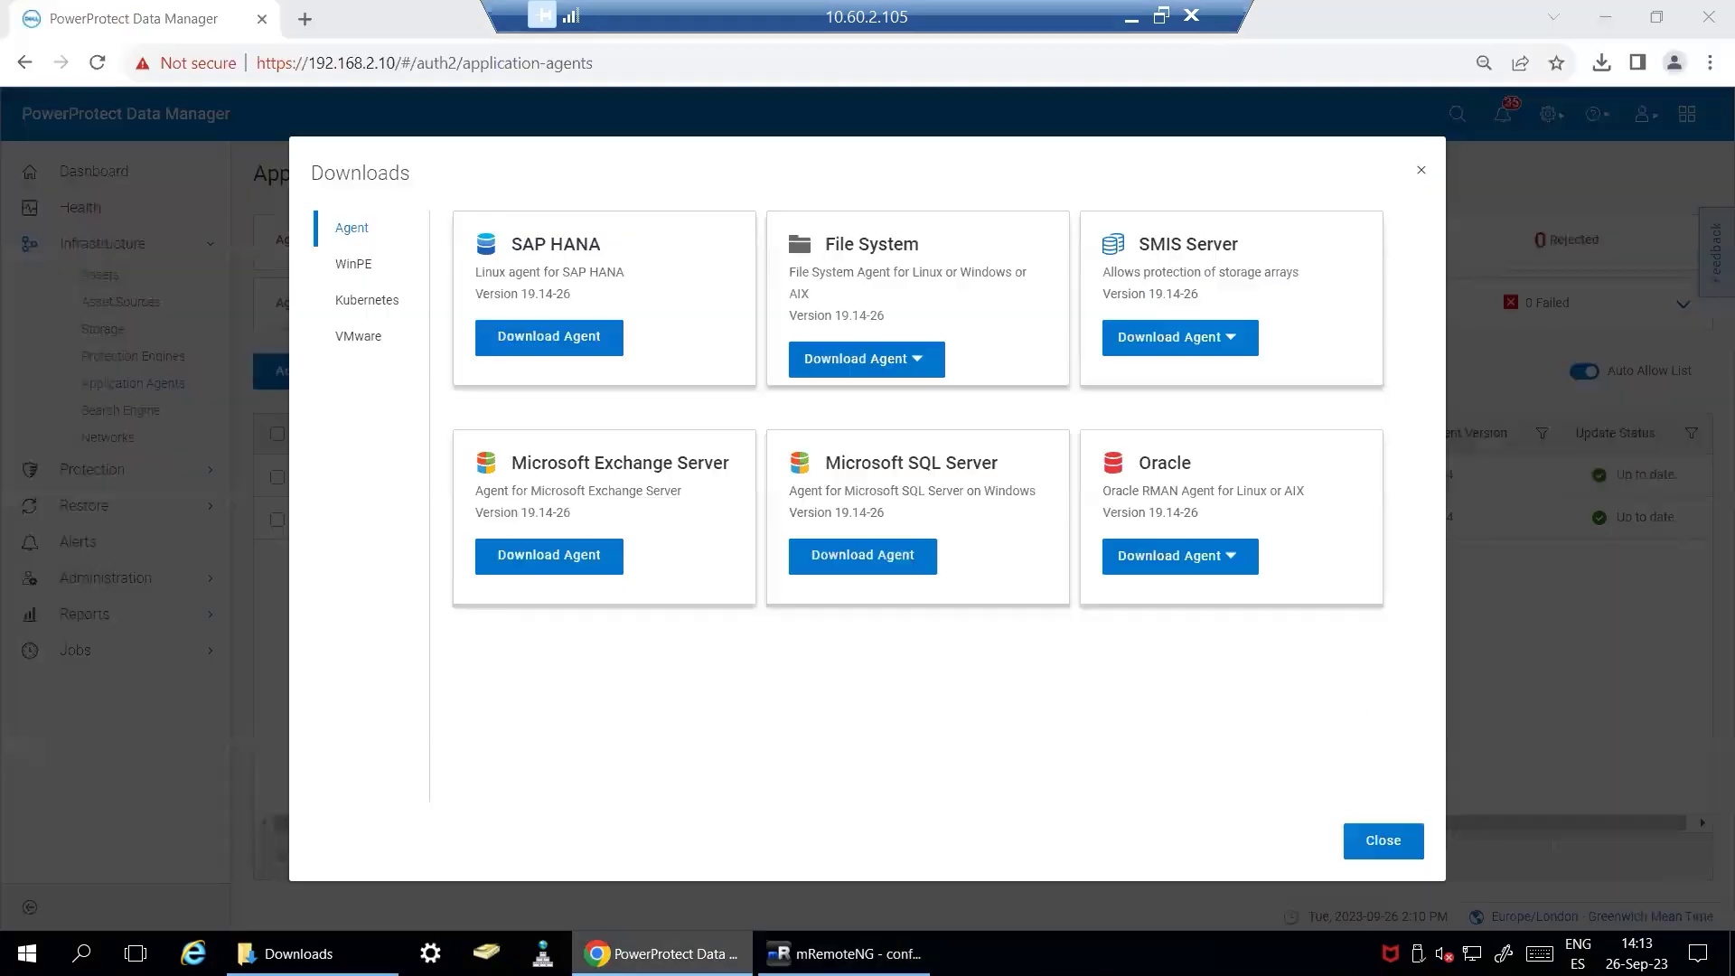
click(1375, 841)
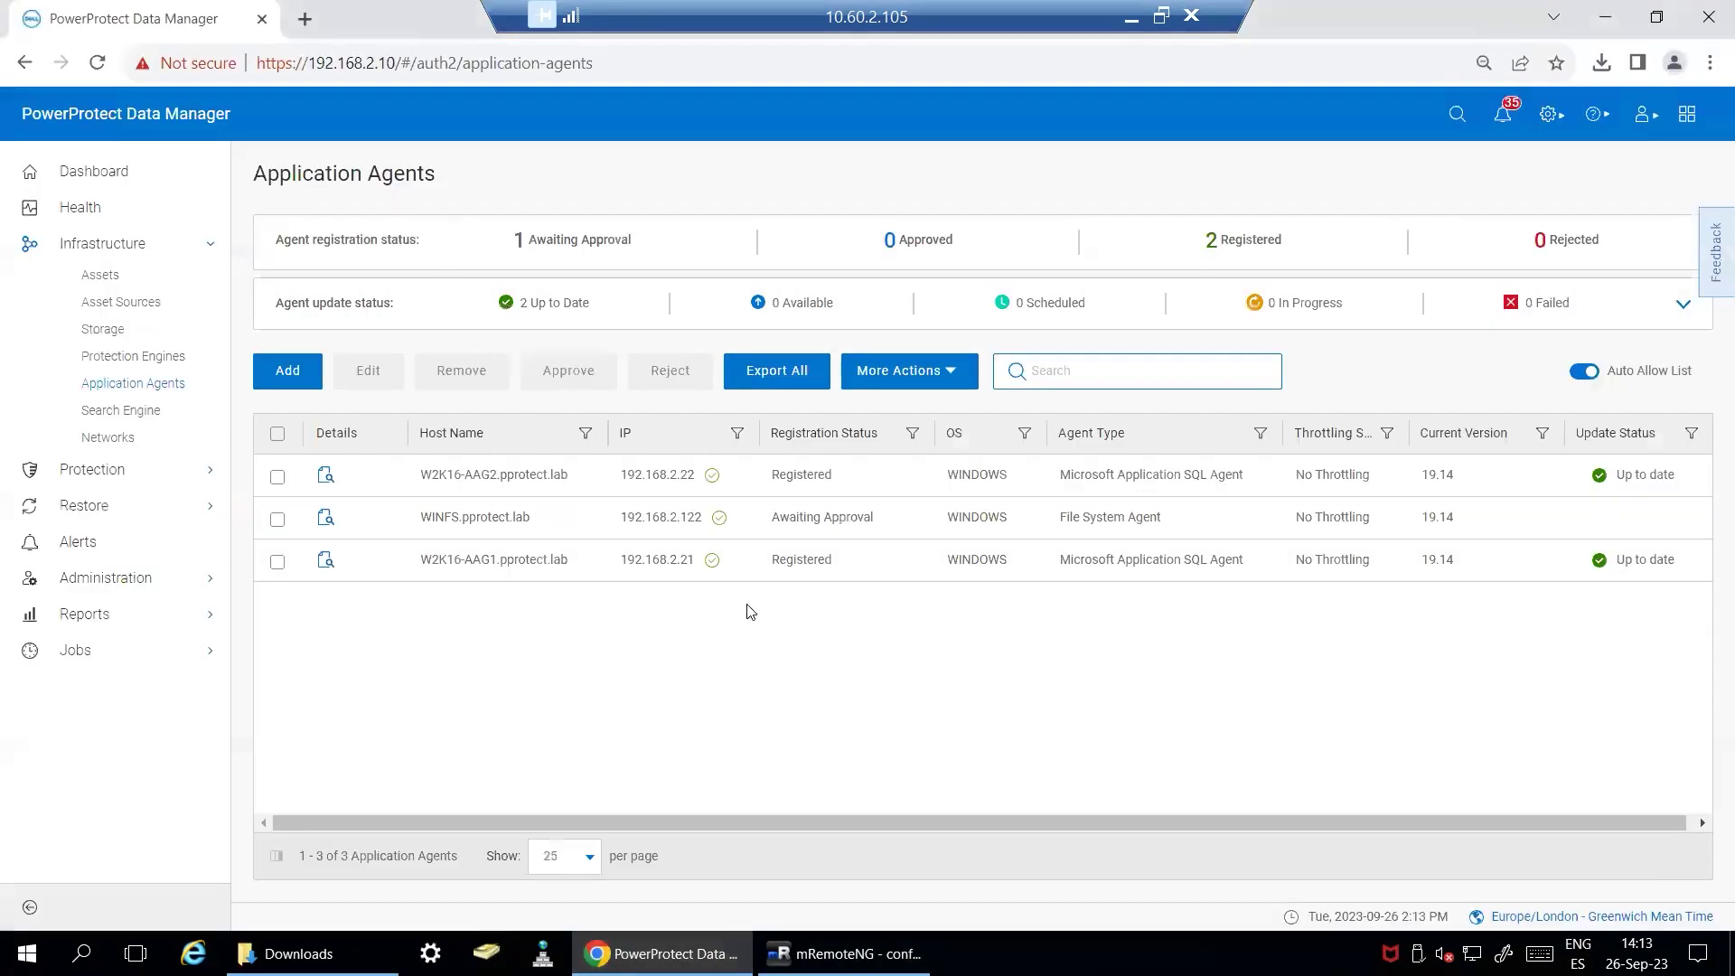
click(168, 384)
click(277, 520)
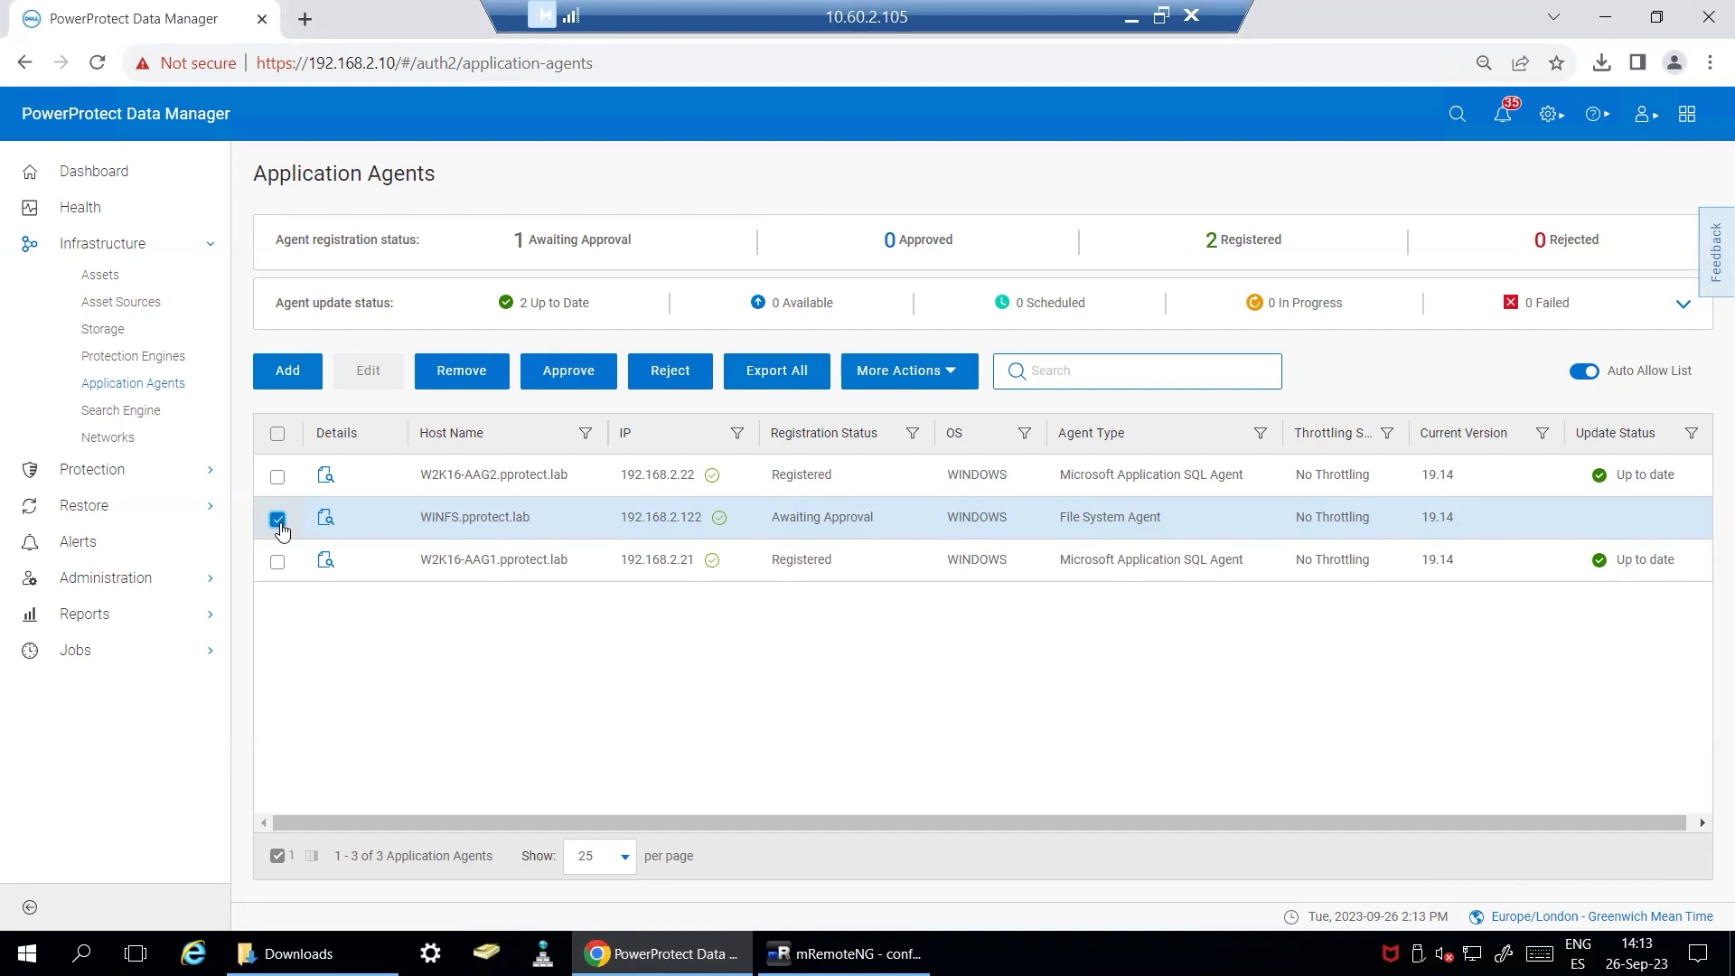
click(559, 372)
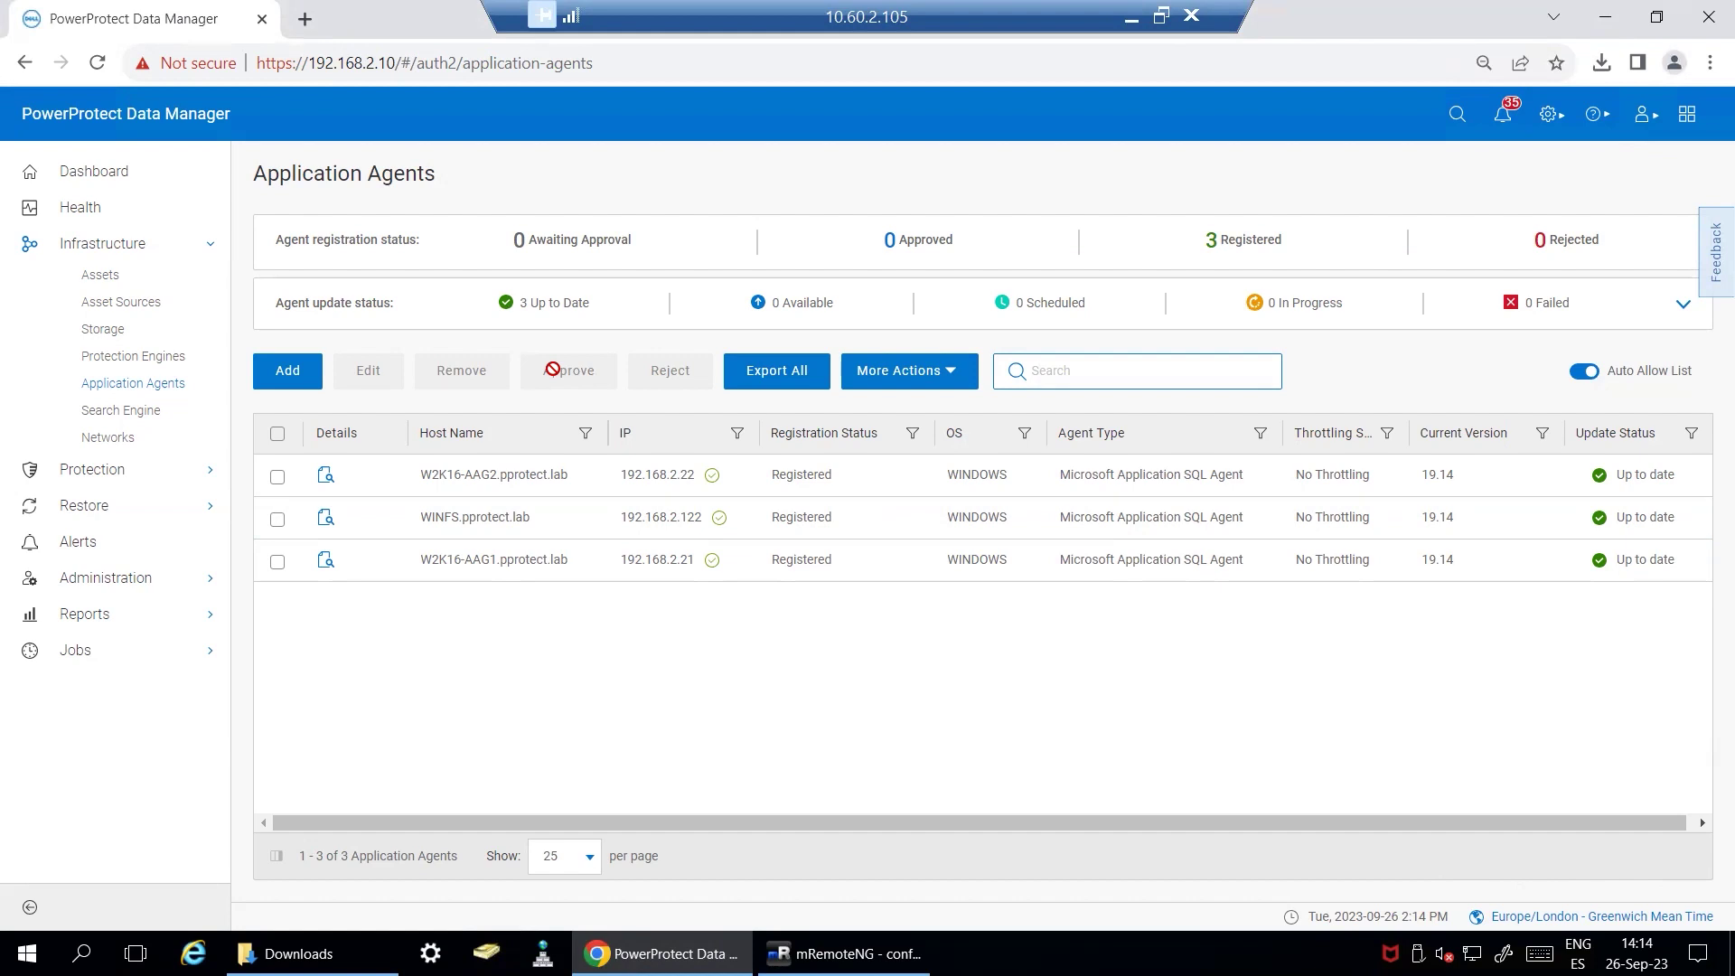
Search the SQL assets for 'fs', then return to the WinFS remote session
click(93, 275)
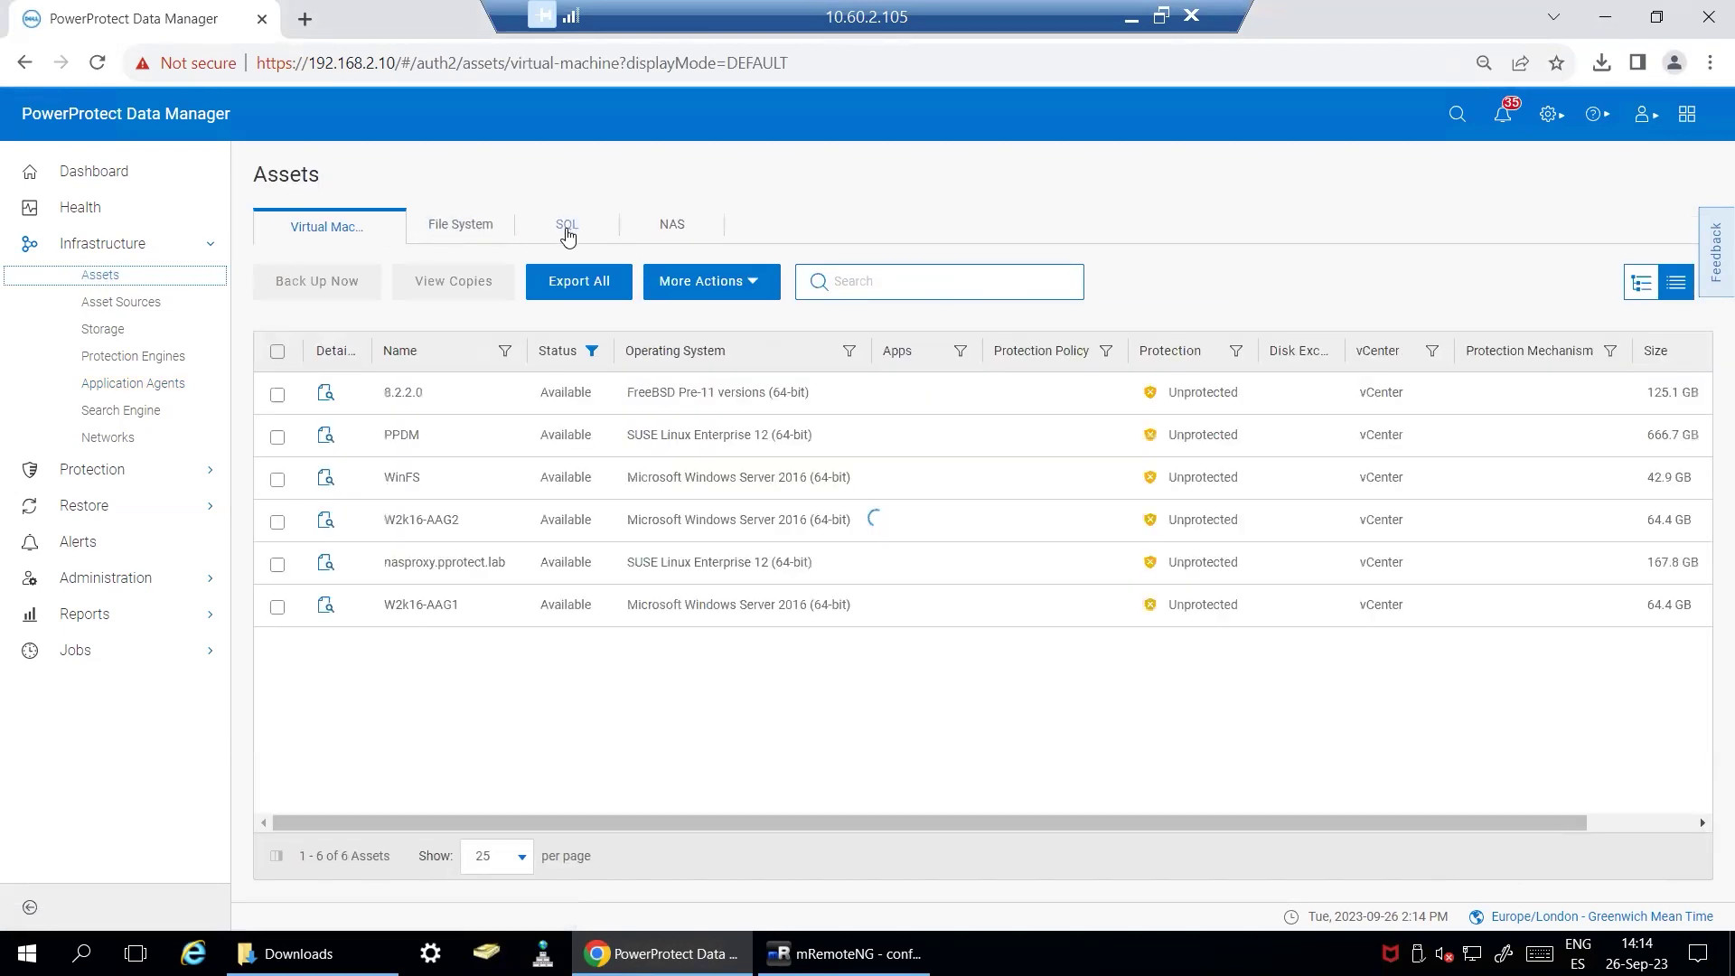
click(567, 225)
click(892, 284)
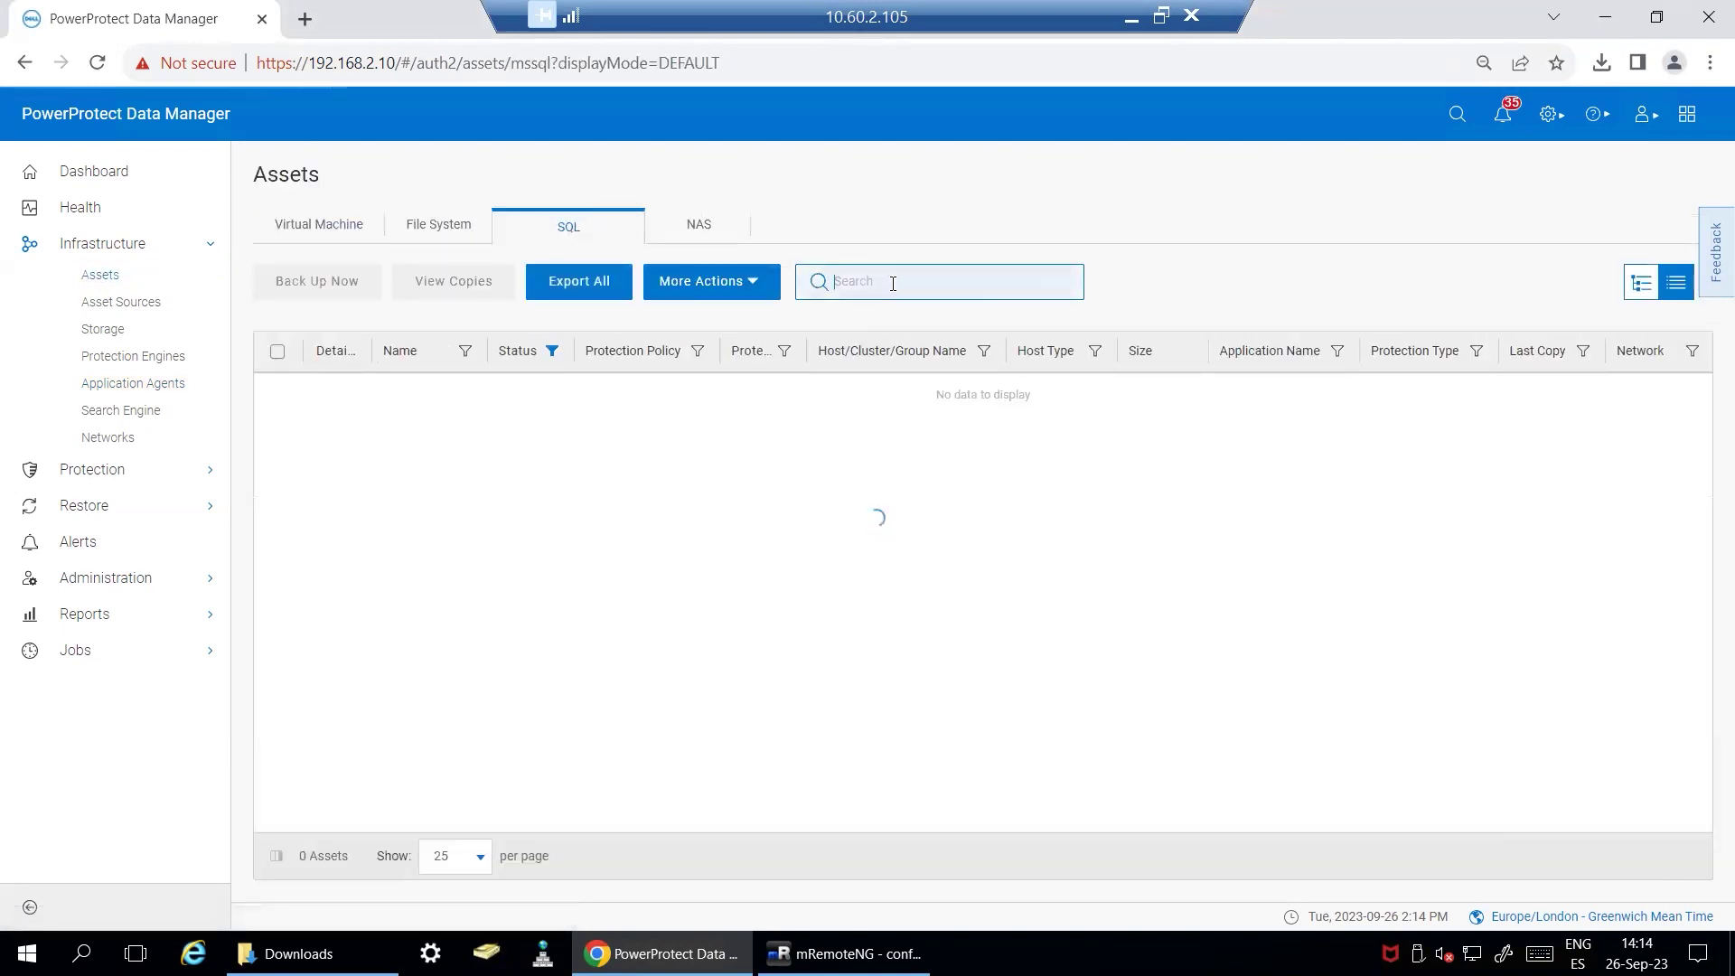
text(fs)
click(849, 952)
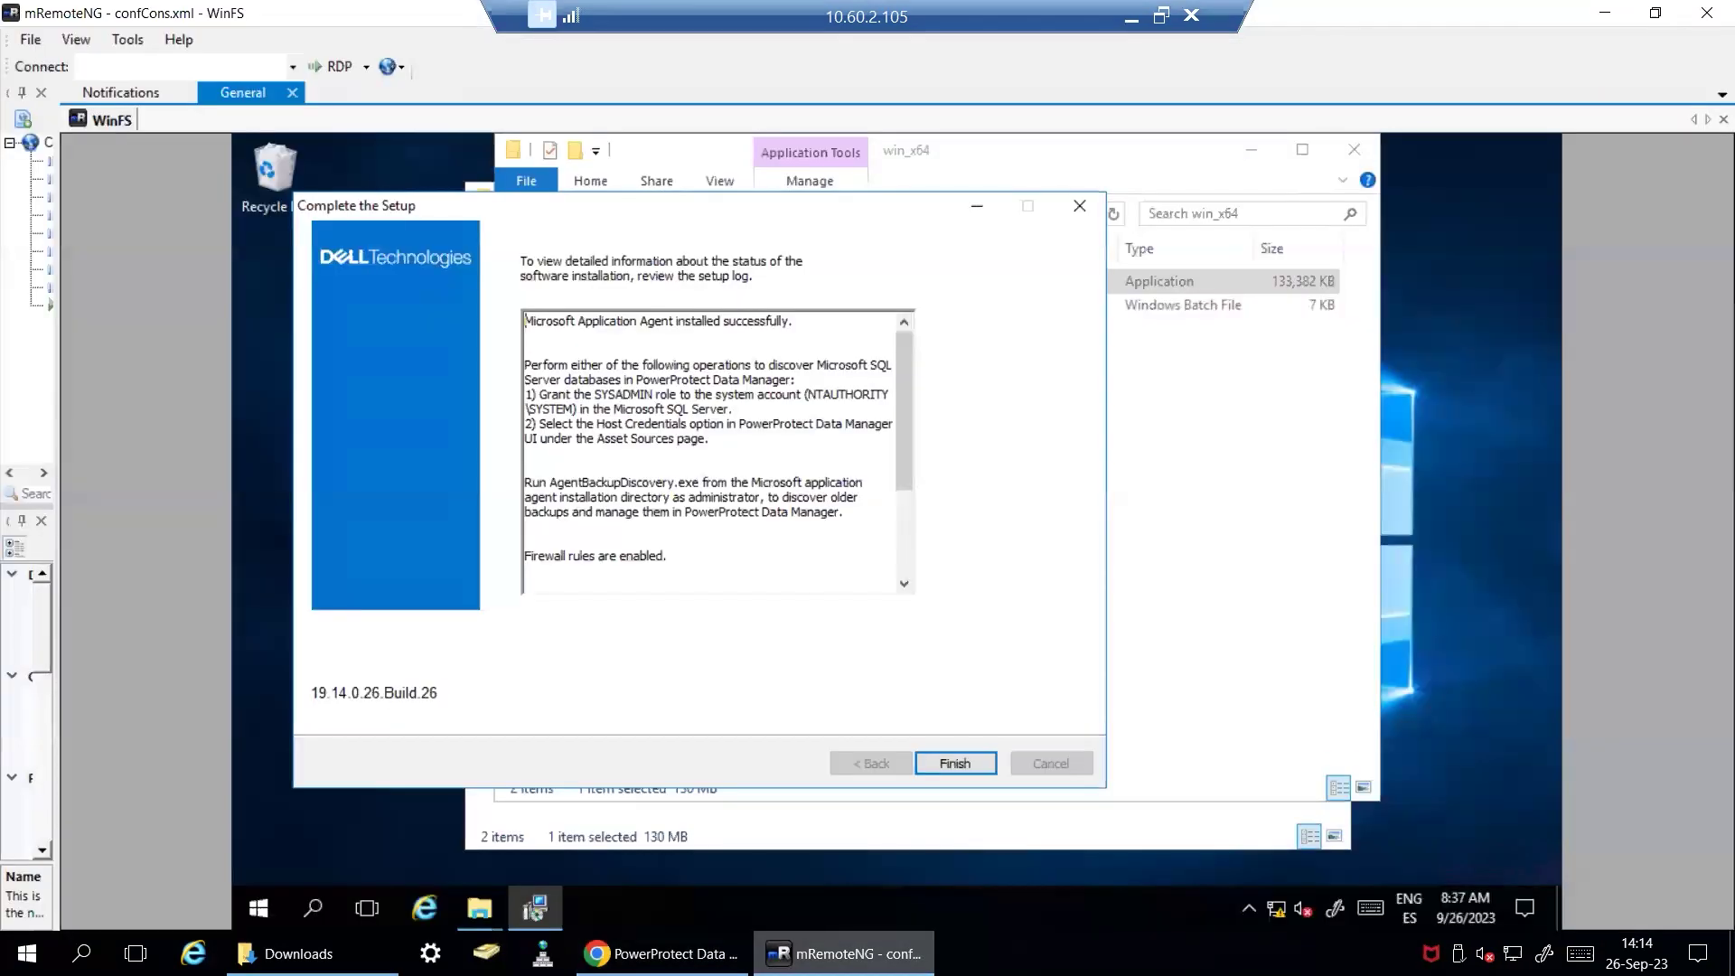
Finish the agent setup and browse to C:\Program Files\DPSAPPS\AgentService\logs to view the OpAgentSvc logs
click(959, 764)
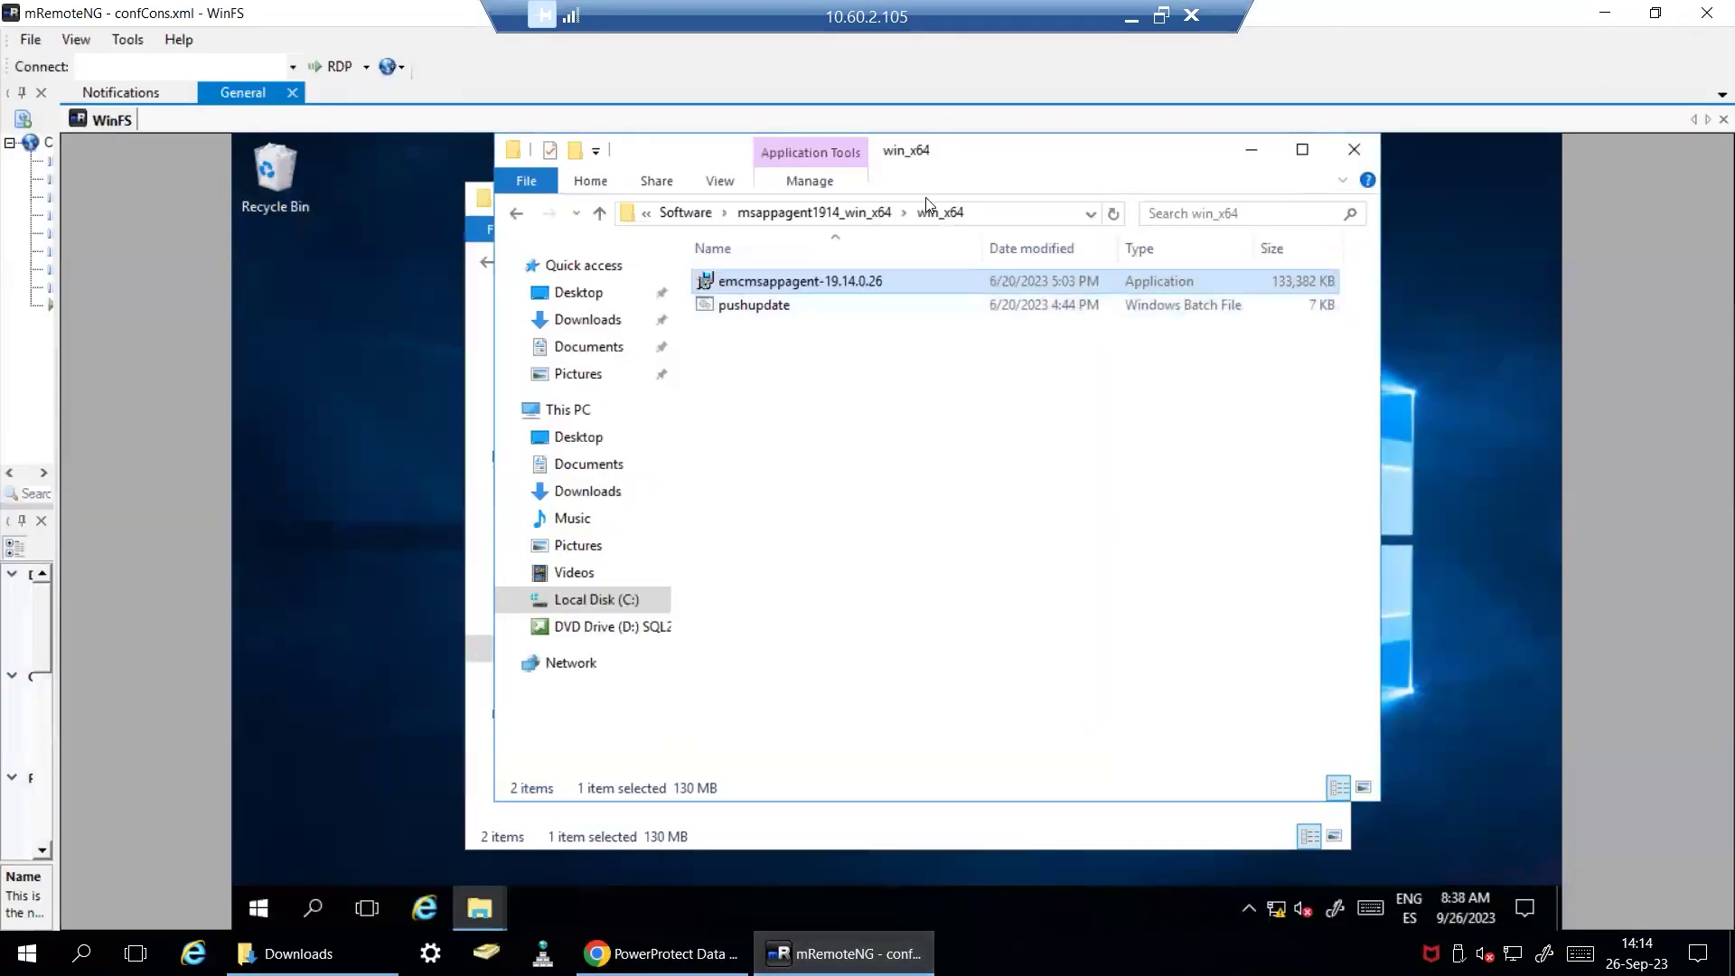
click(684, 212)
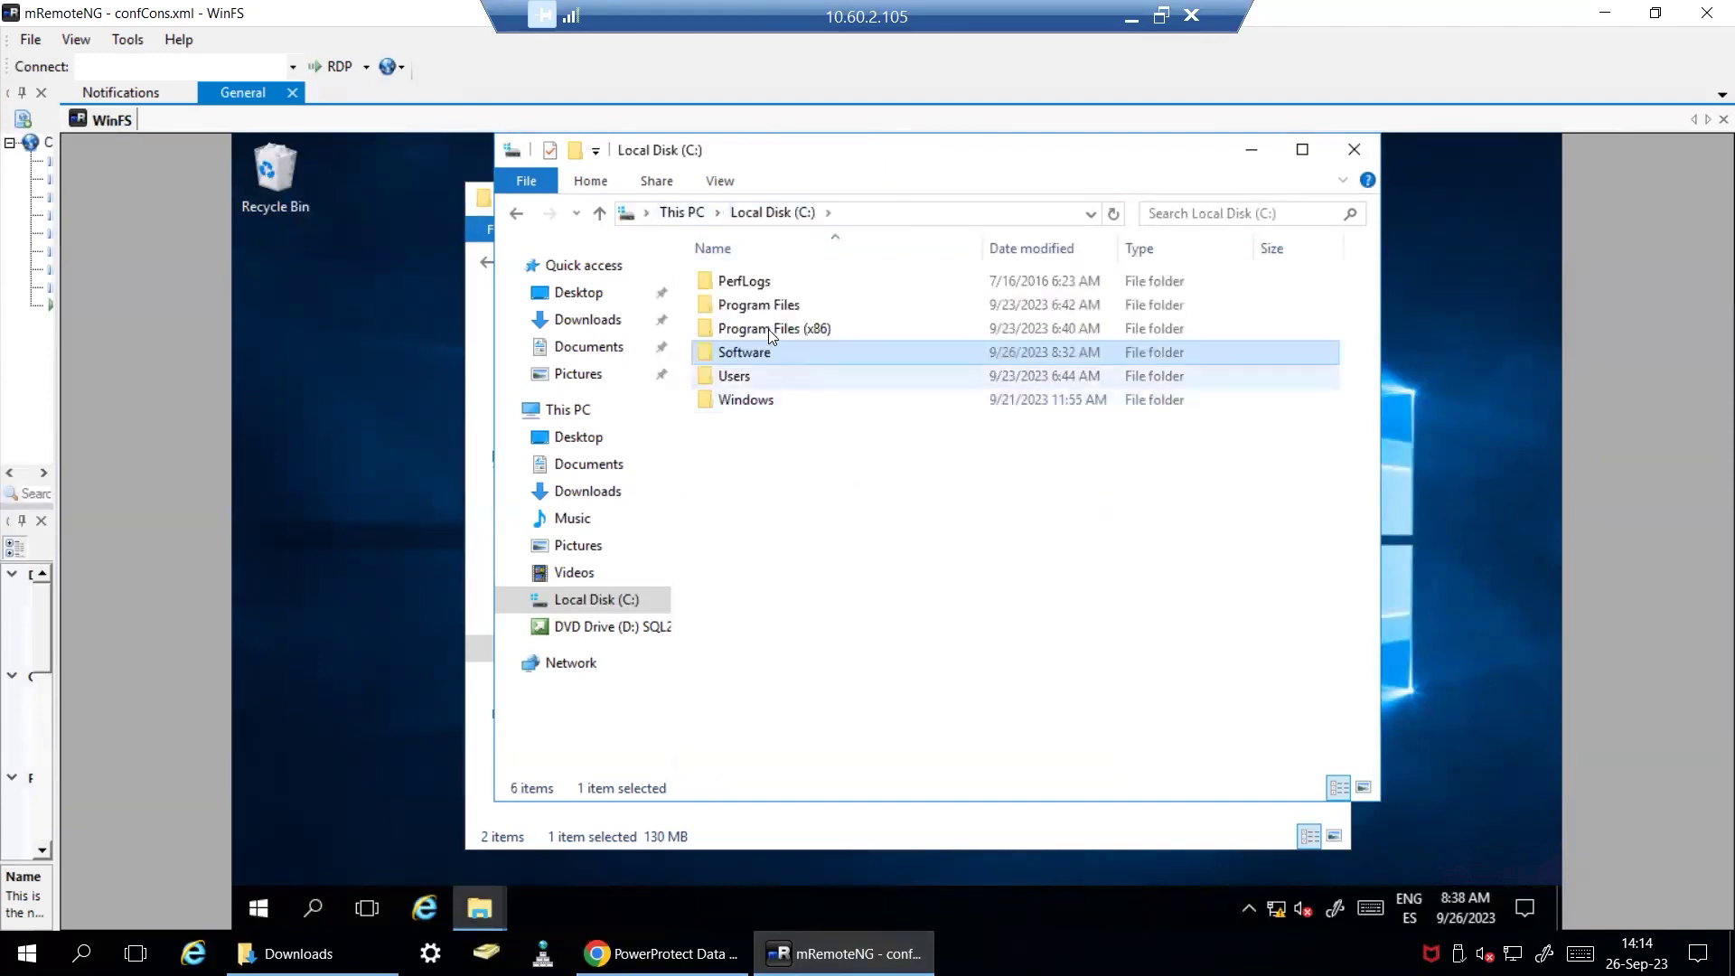
double_click(769, 305)
double_click(767, 312)
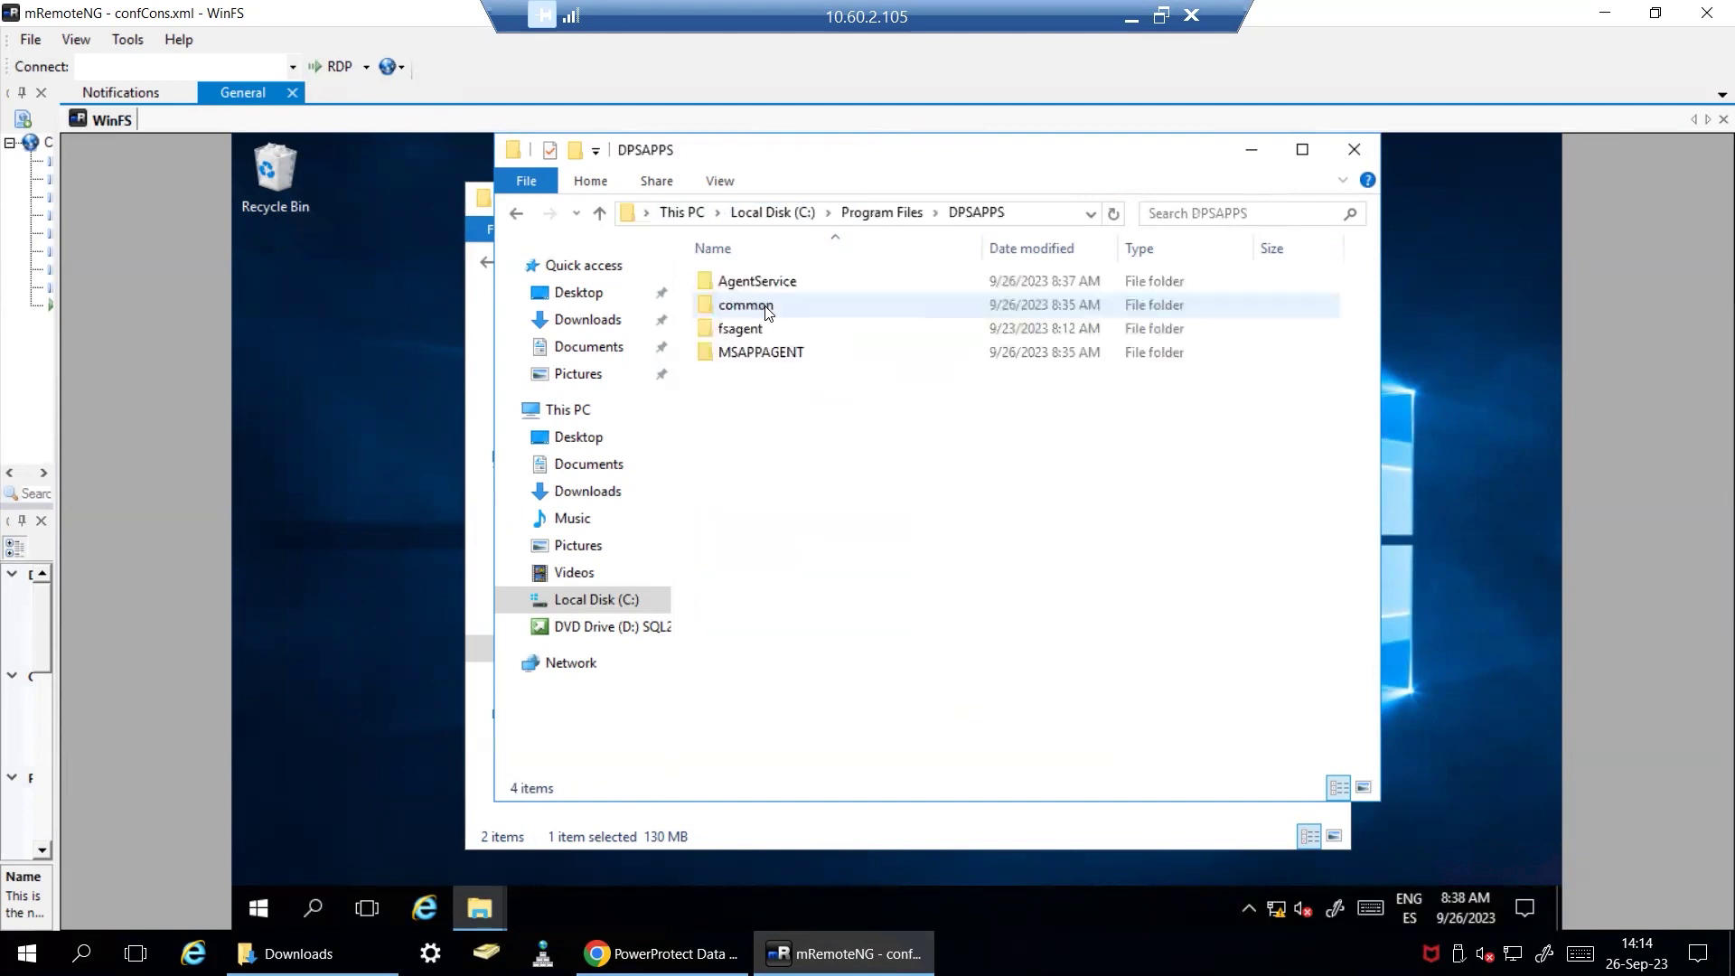
double_click(764, 284)
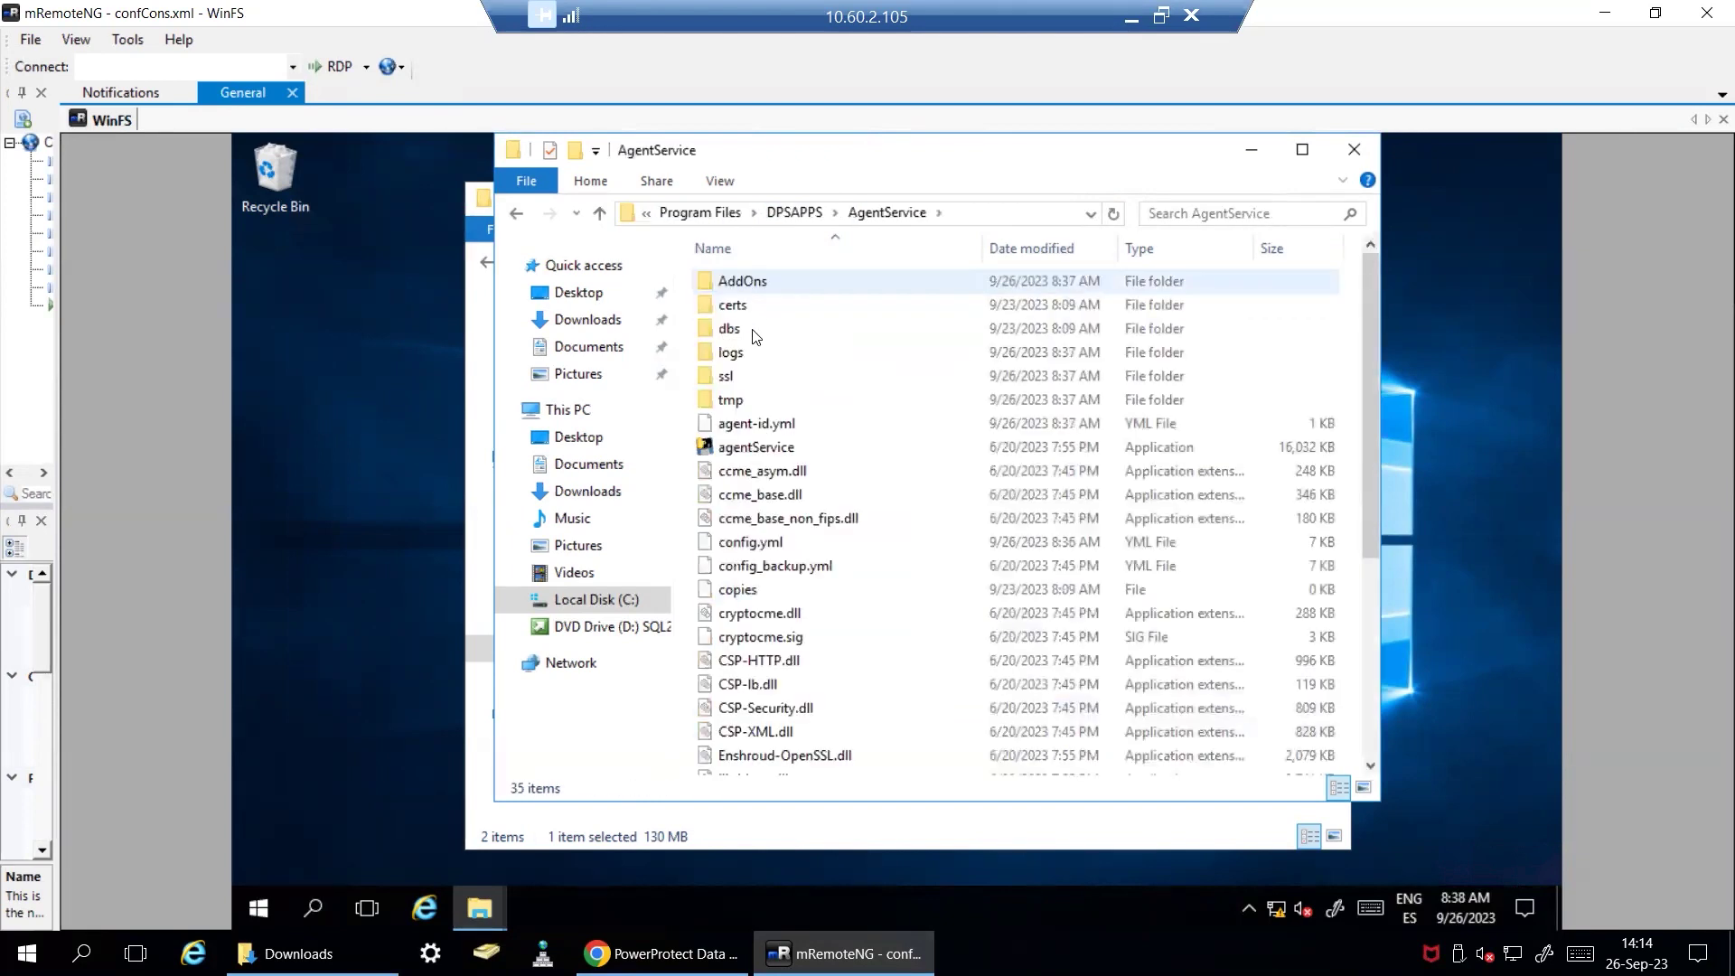
double_click(737, 352)
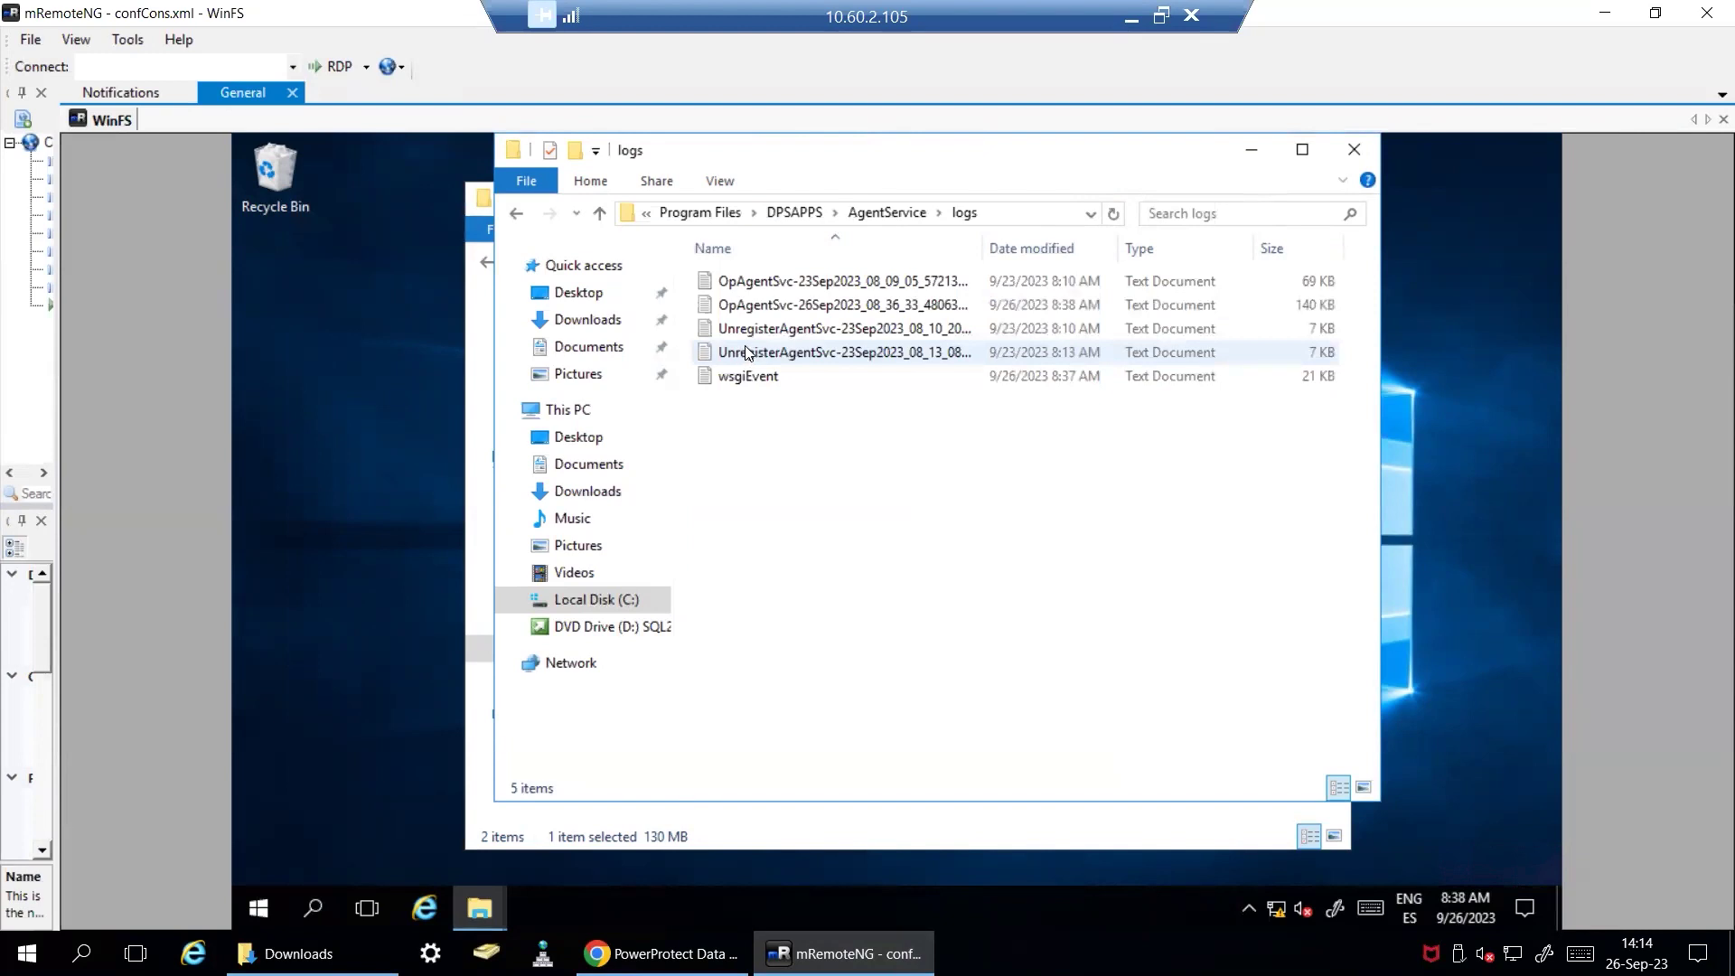